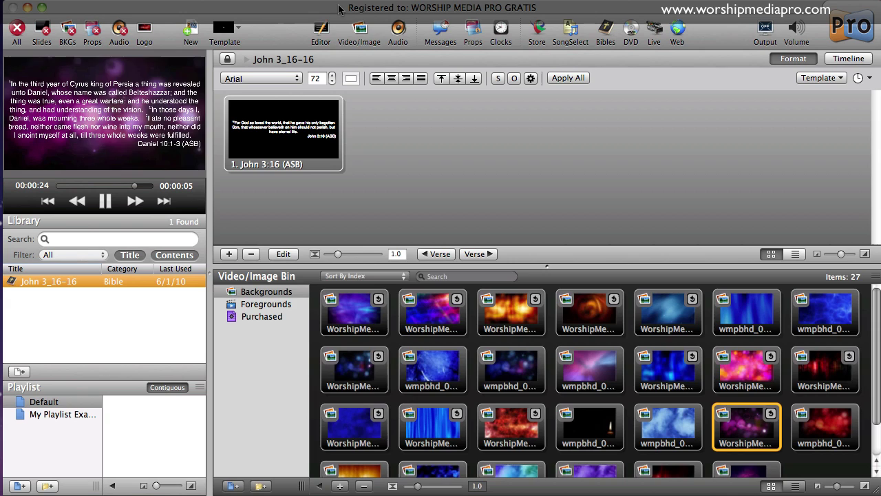
Close the Video/Image Bin so the John 3:16 (ASB) slide fills the window.
left_click(359, 31)
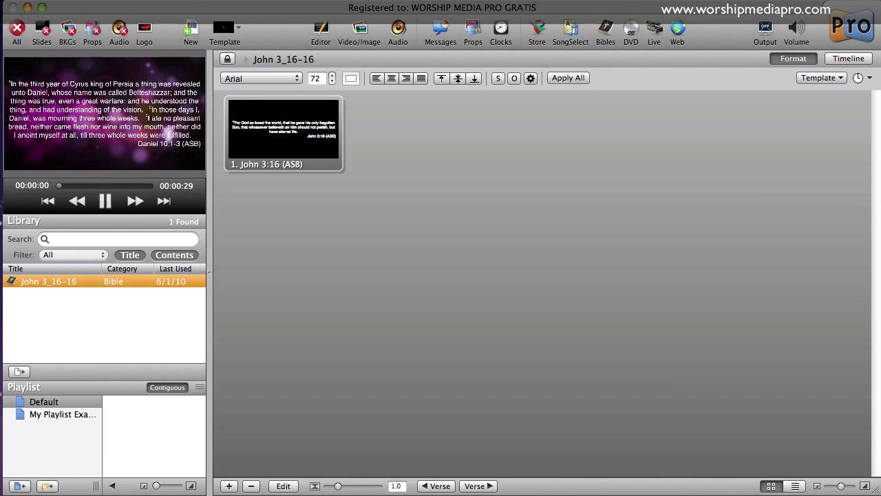
key("super+comma")
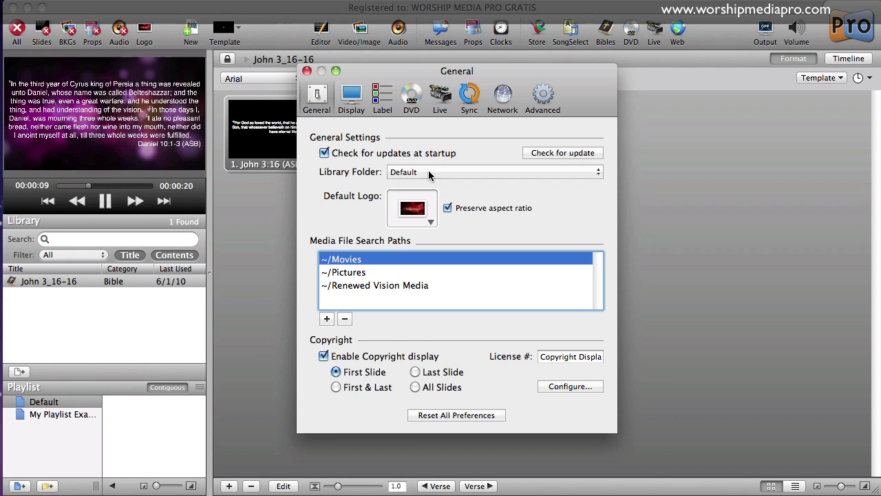
left_click(428, 170)
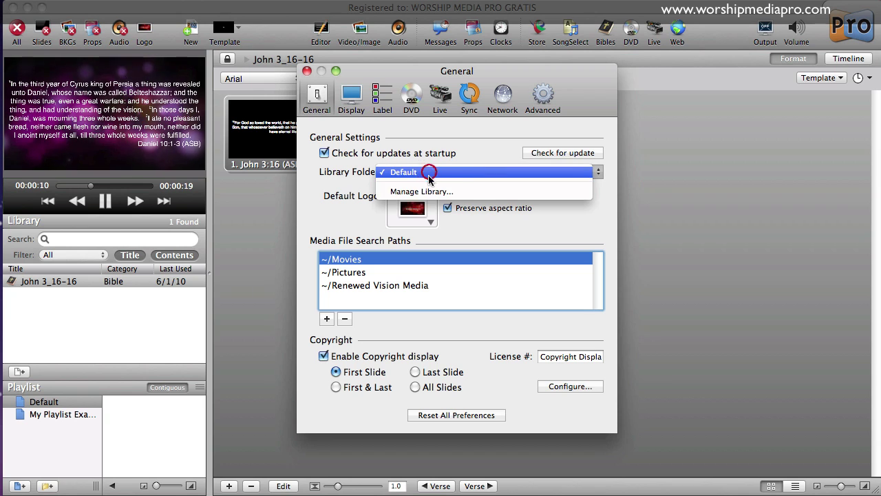
left_click(341, 184)
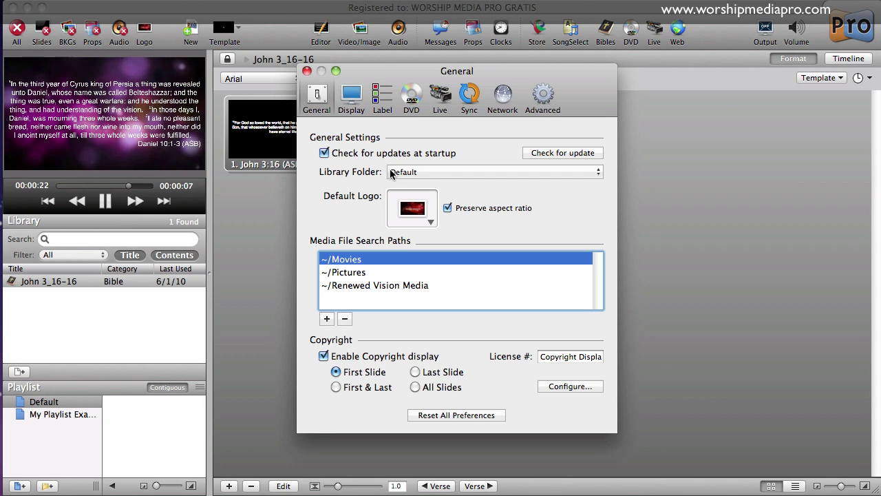
left_click(307, 72)
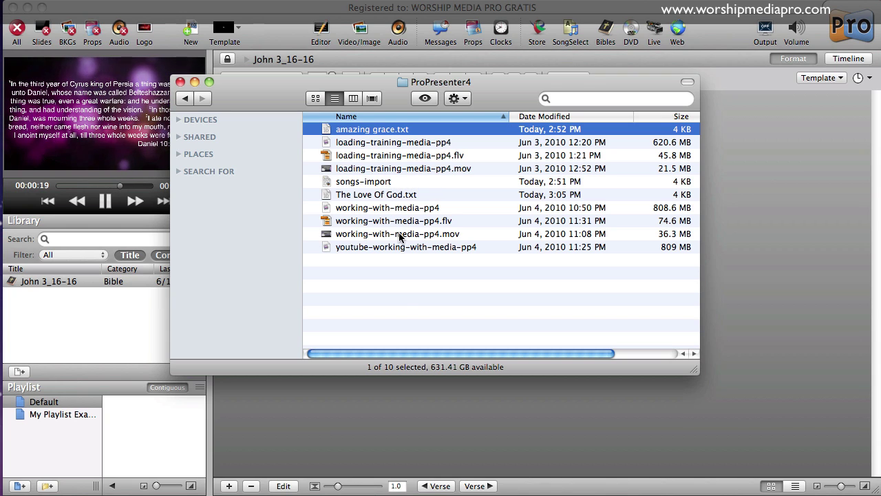
Open the songs-import file, scroll through its lyrics, then close it.
left_click(372, 182)
double_click(371, 182)
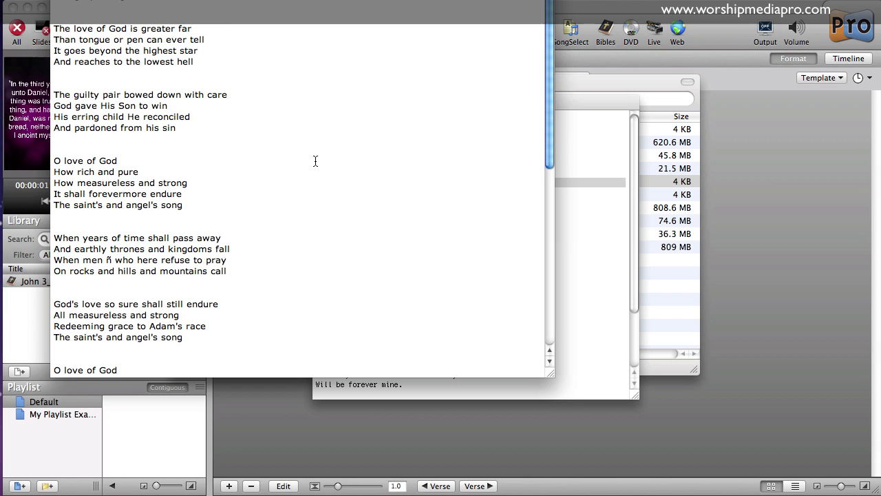
scroll(317, 154, "down", 10)
scroll(316, 153, "up", 10)
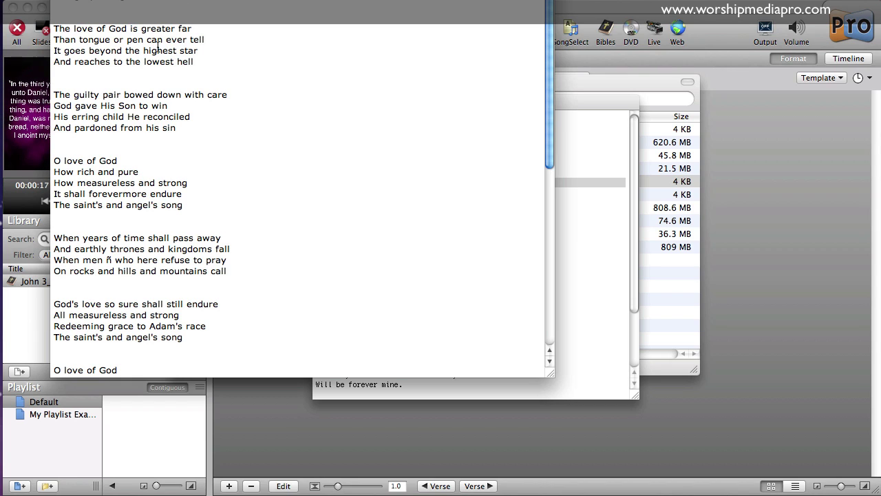
scroll(133, 51, "down", 15)
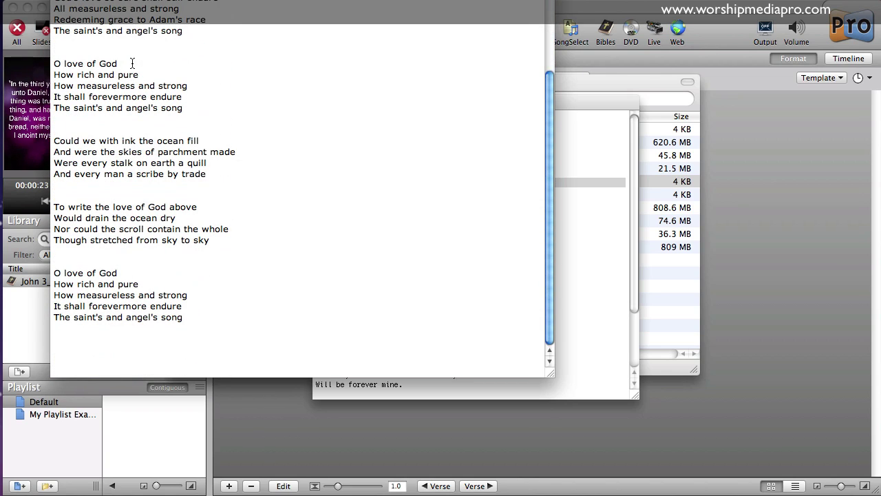
scroll(132, 158, "up", 8)
scroll(133, 158, "up", 5)
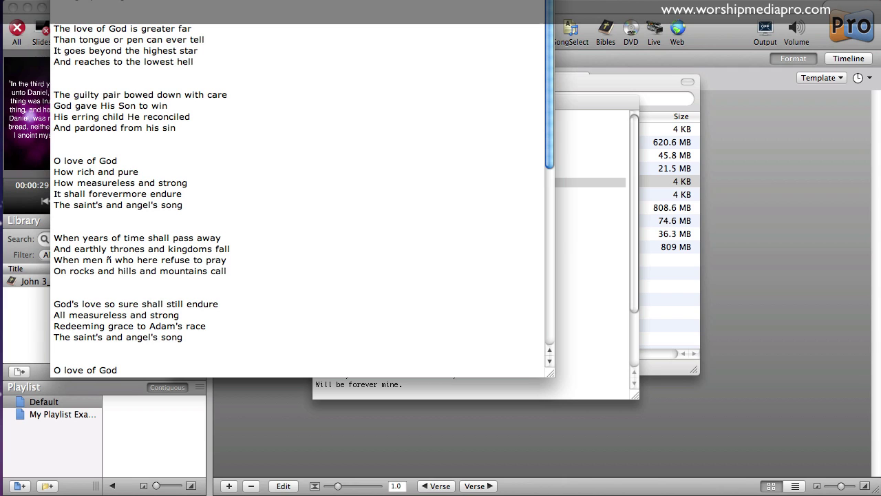
key("space")
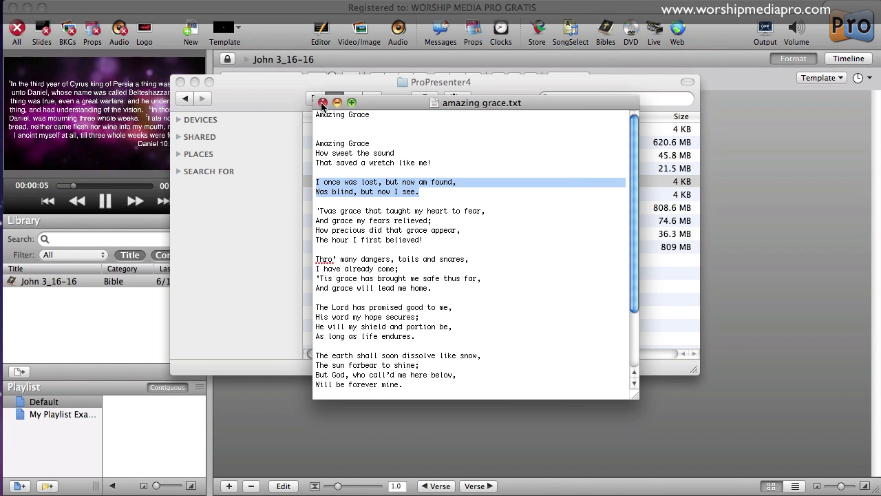
Close the amazing grace.txt window and return to ProPresenter.
left_click(398, 141)
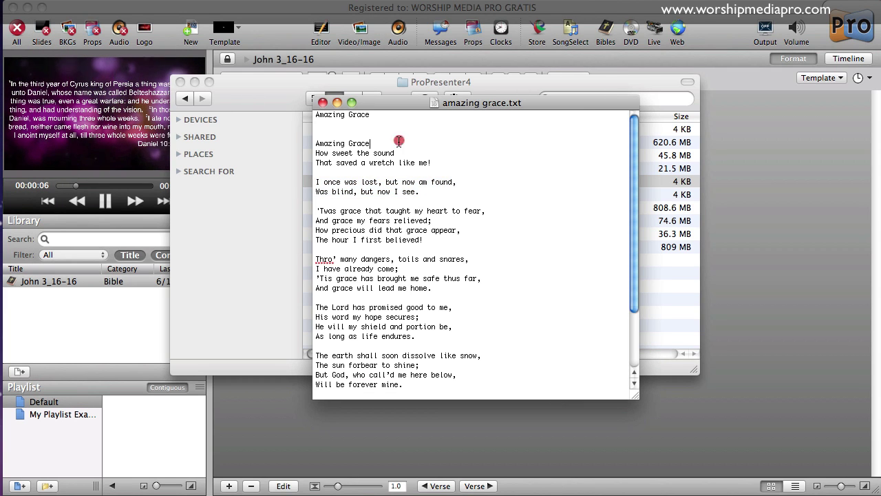
left_click(323, 102)
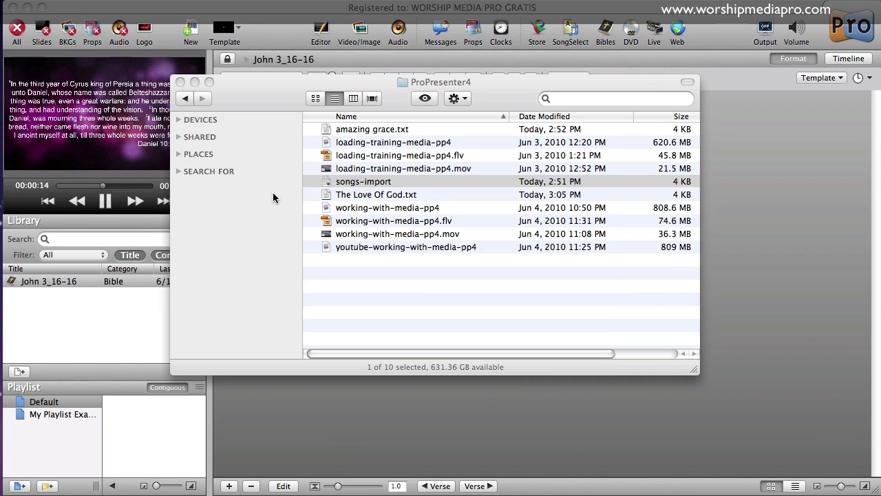
left_click(97, 313)
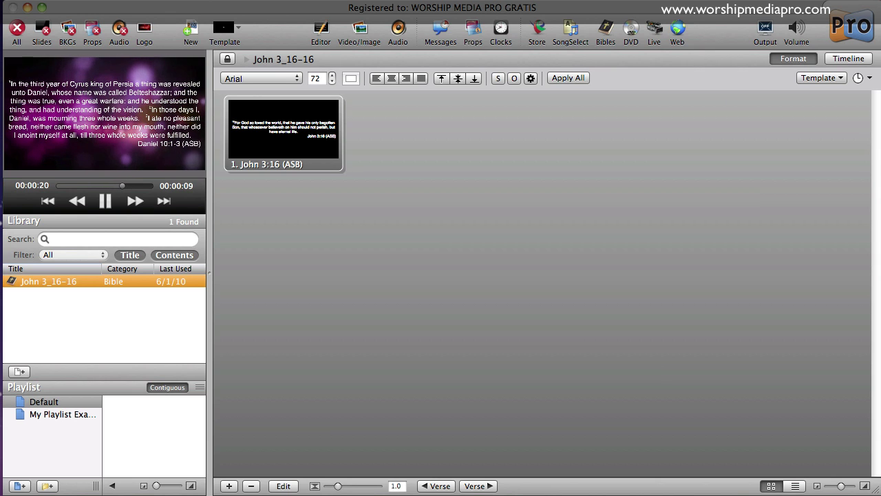
Import songs-import into a new 'Imported' playlist, one slide per paragraph break.
key("super+o")
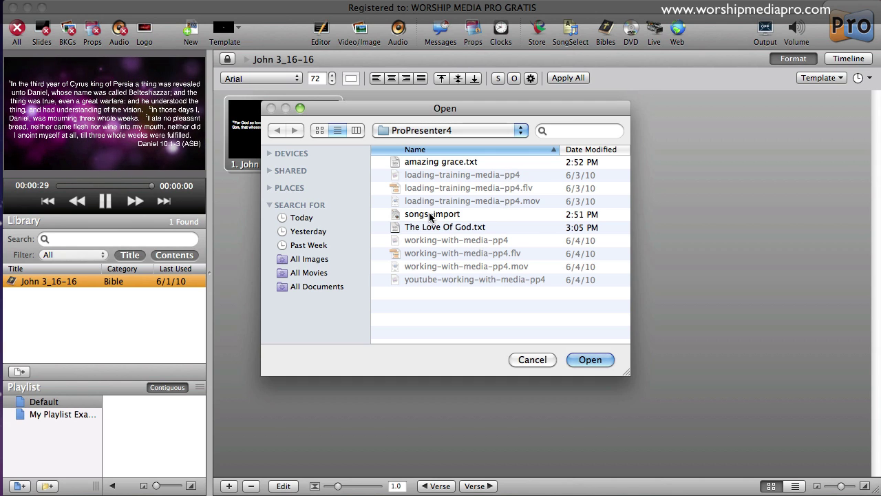
double_click(430, 214)
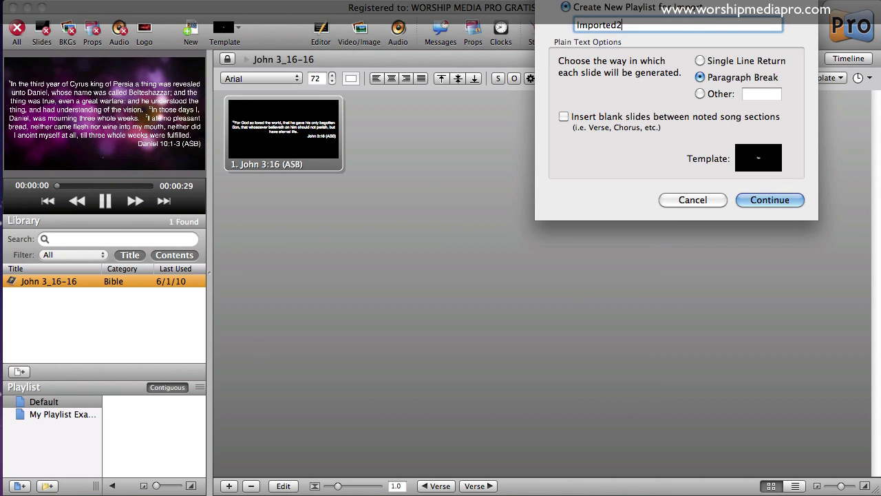
key("BackSpace")
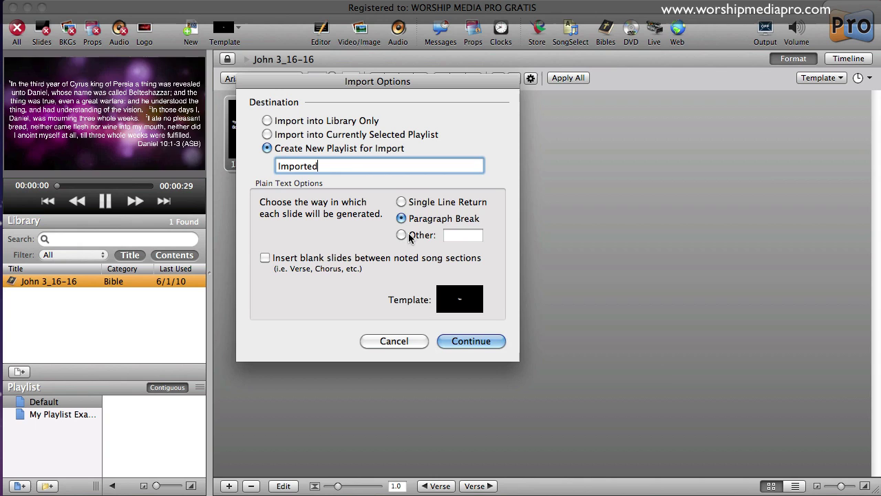
left_click(470, 236)
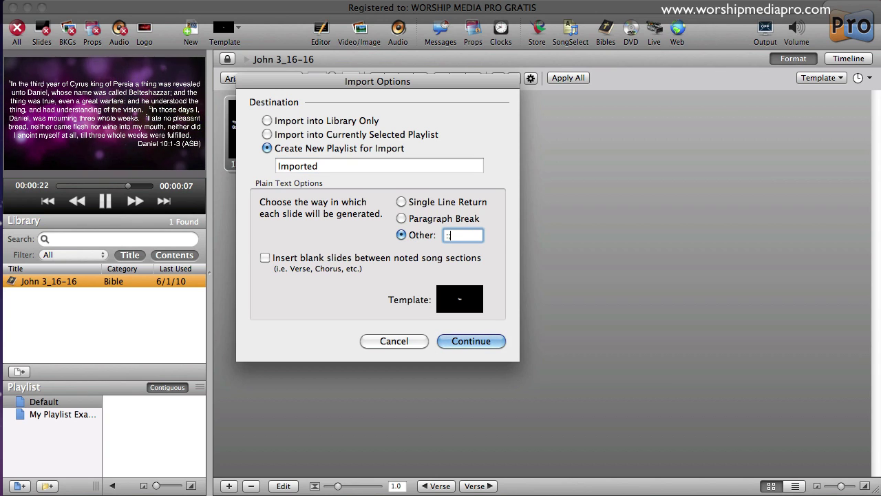
type("//")
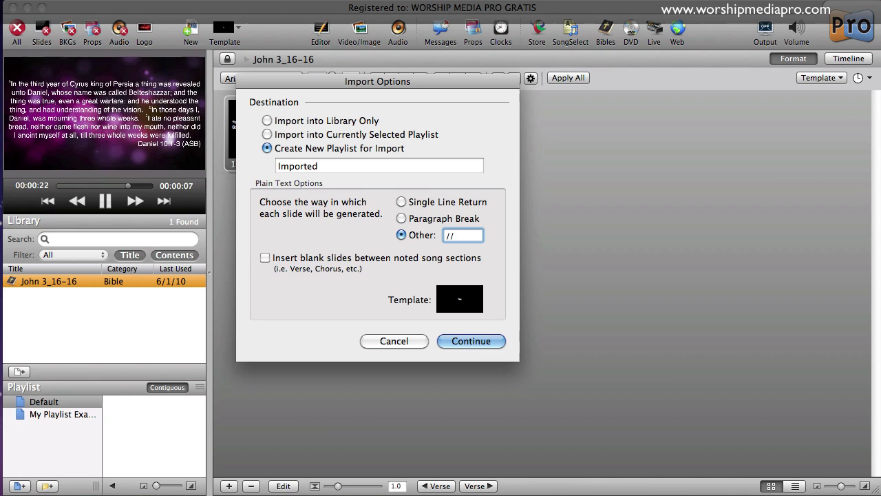
type(":")
key("BackSpace")
key("BackSpace")
key("BackSpace")
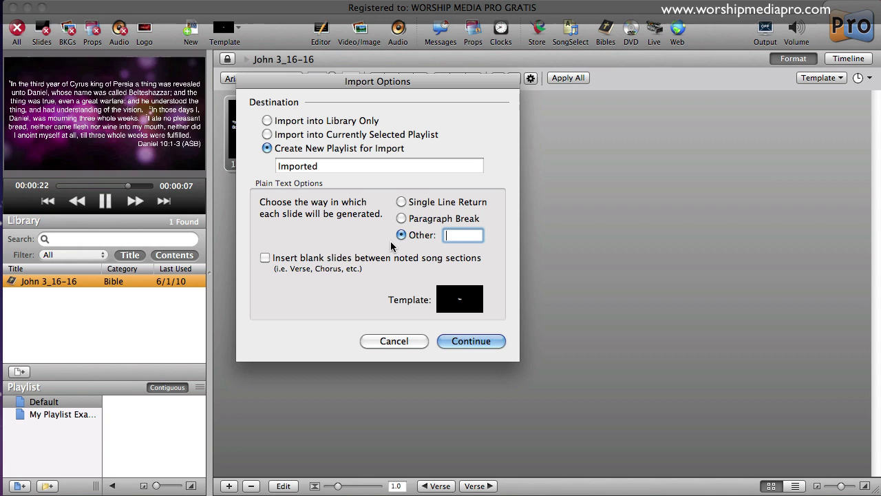
left_click(401, 218)
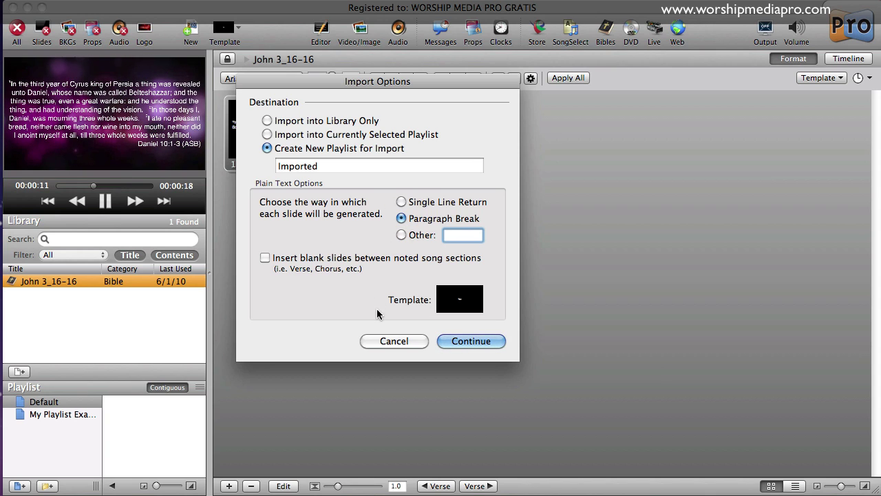
left_click(497, 340)
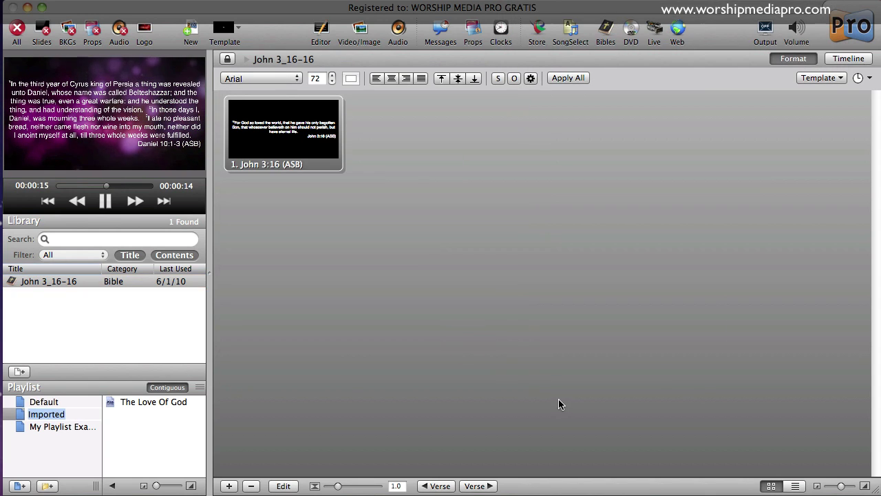
Open The Love Of God from the Imported playlist and set its category to Song.
left_click(152, 436)
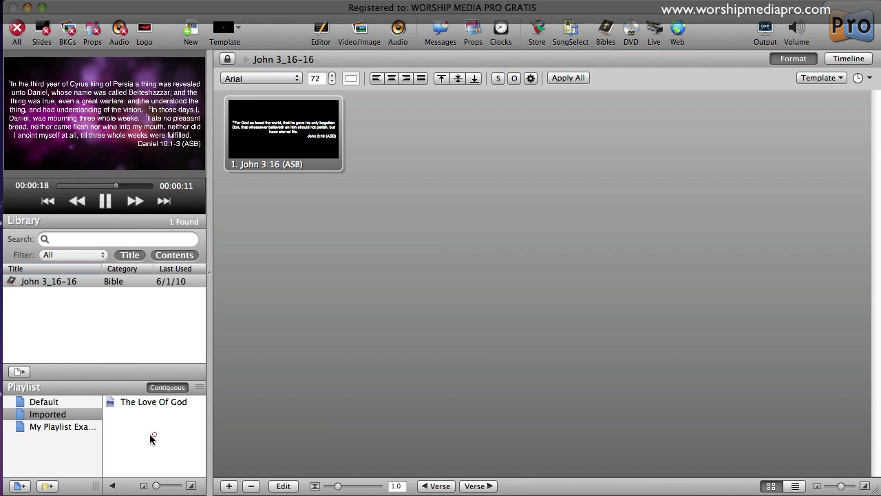
left_click(138, 403)
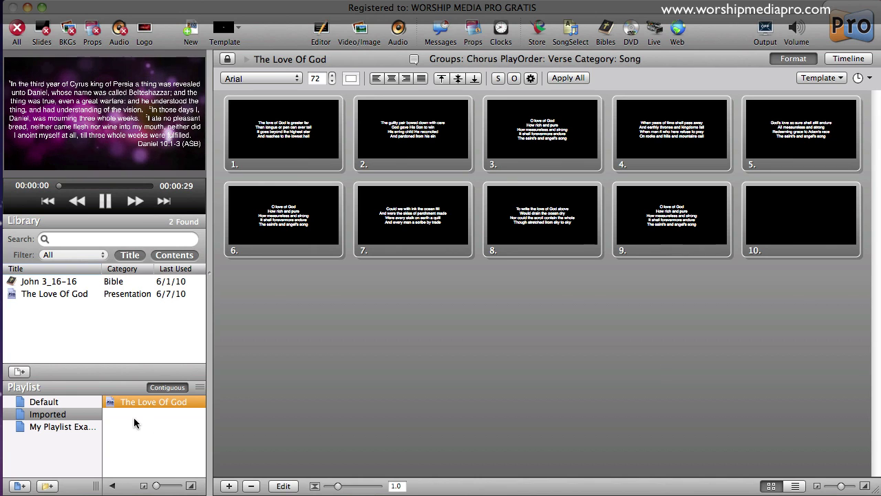
left_click(126, 294)
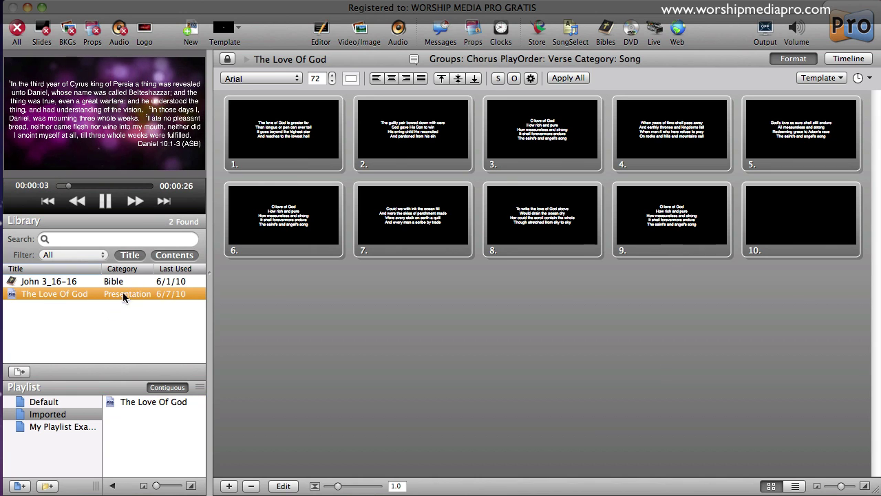
right_click(135, 292)
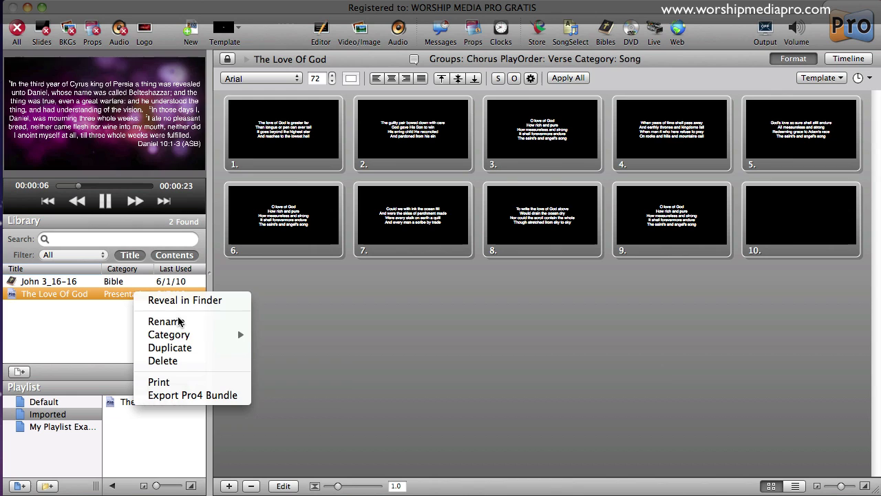
mouse_move(198, 339)
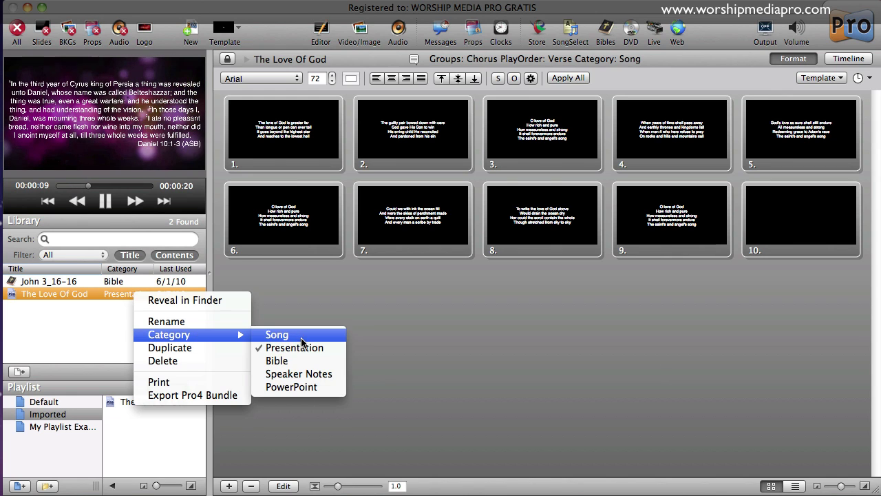
left_click(278, 335)
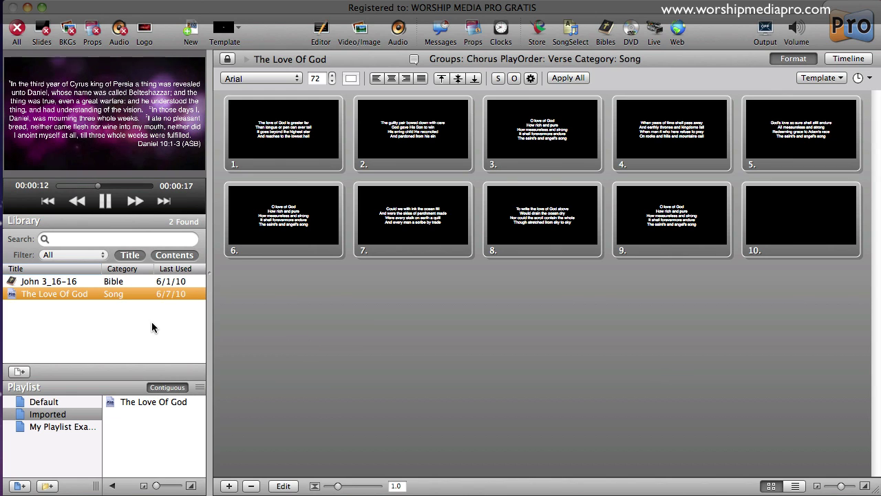
left_click(128, 449)
Send slides 1 through 8 of The Love Of God to output, then slides 4 and 1.
left_click(289, 136)
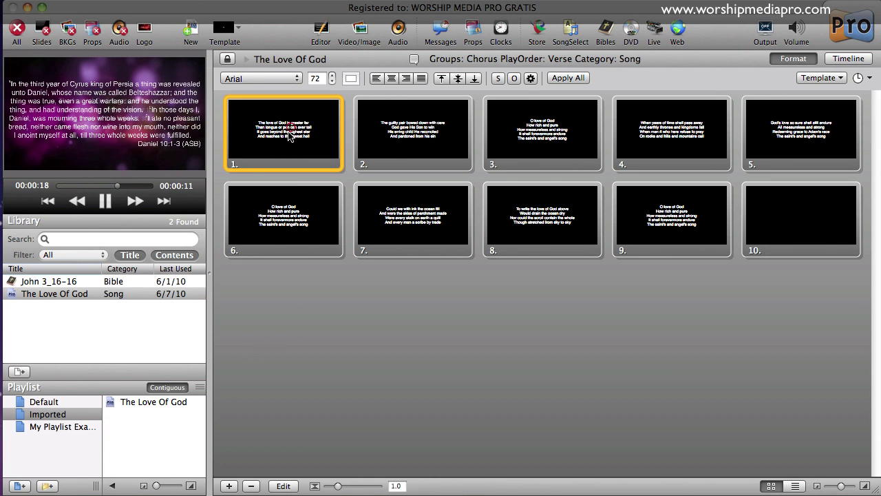
left_click(416, 132)
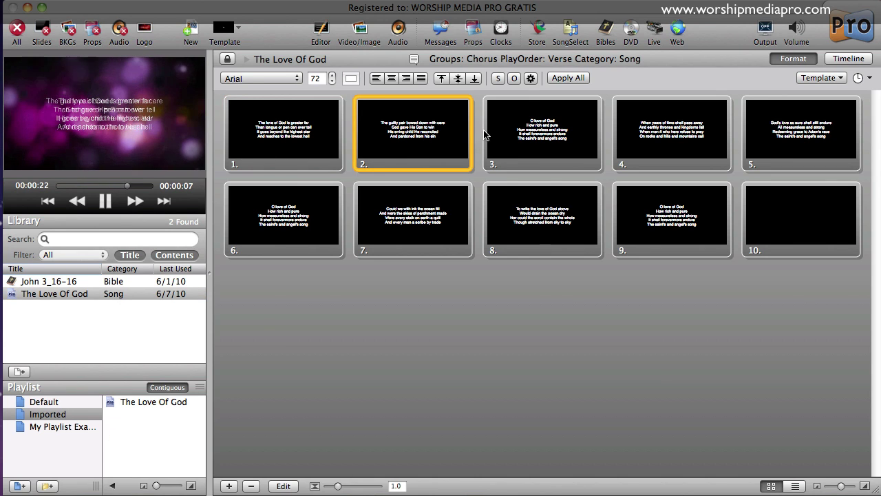
left_click(558, 132)
left_click(693, 131)
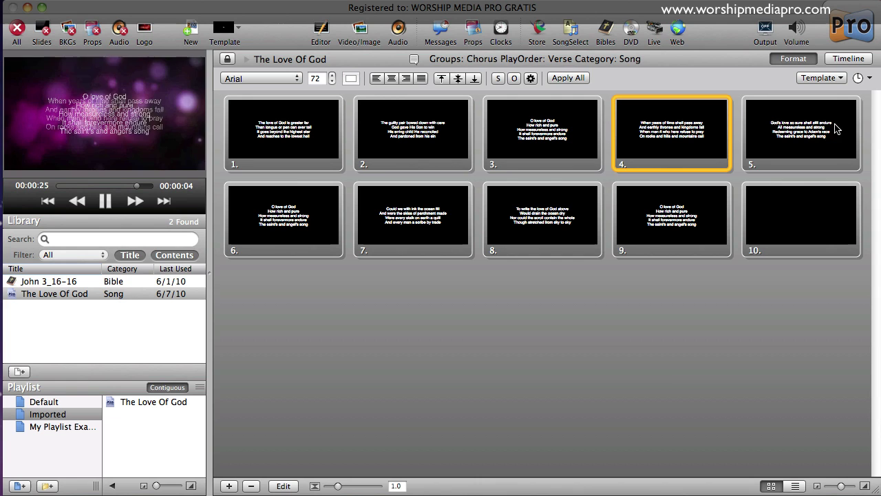
left_click(838, 129)
left_click(303, 212)
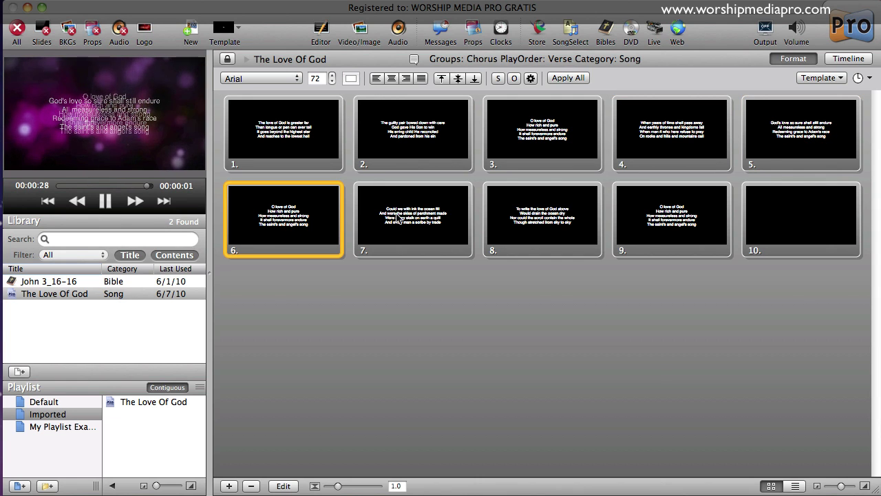
left_click(397, 217)
left_click(537, 218)
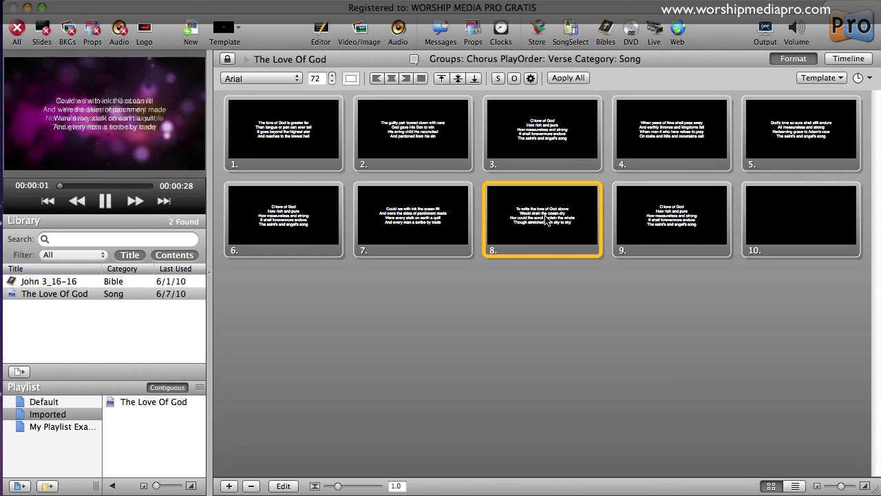
left_click(654, 131)
left_click(309, 135)
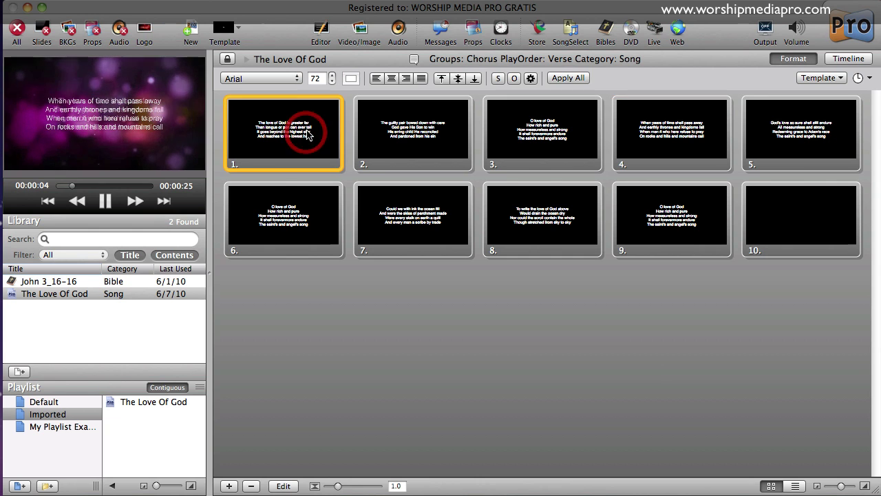
Apply WMP Template 1's Template 1 to all ten slides of The Love Of God.
key("super+a")
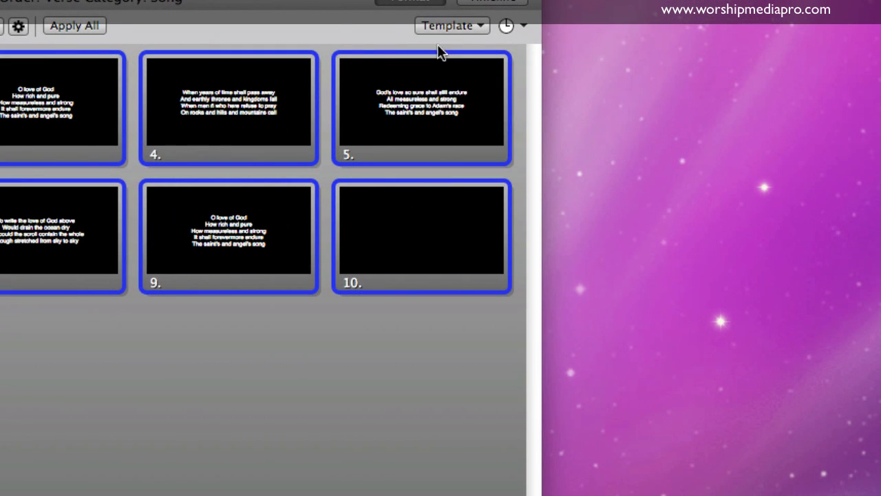
left_click(820, 77)
mouse_move(472, 112)
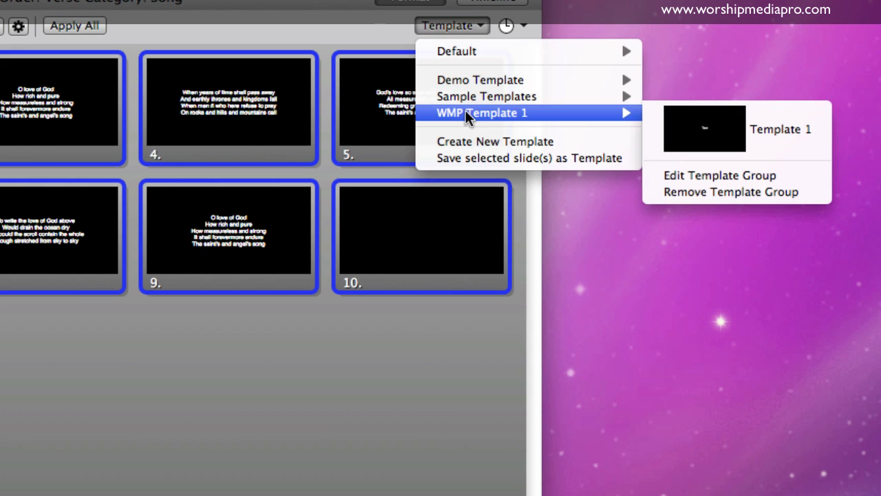
left_click(689, 130)
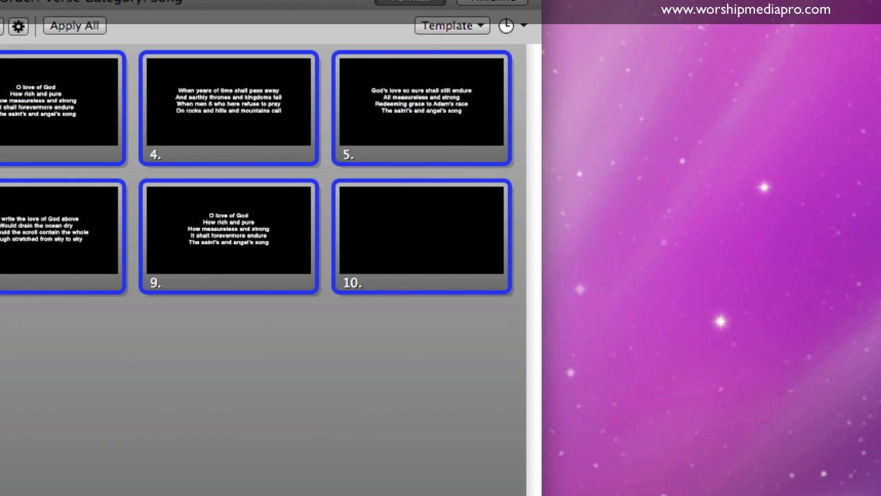
Open the WMP Template 1 group in the Template Editor.
left_click(448, 28)
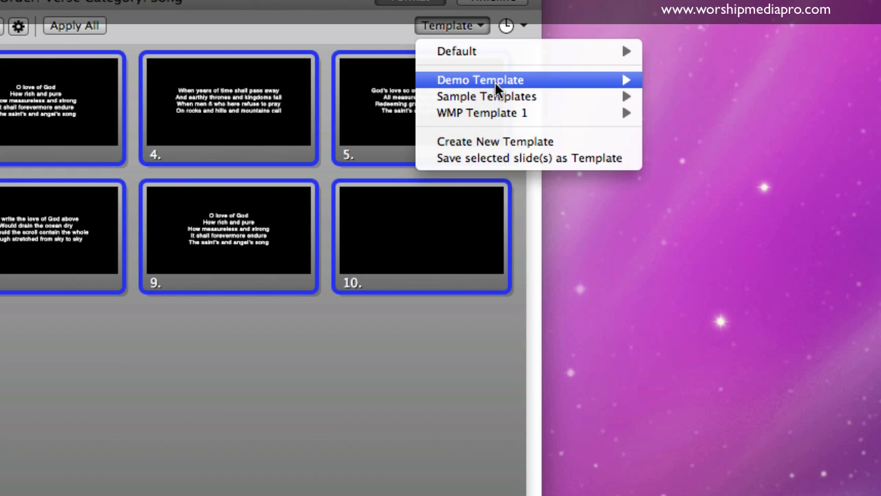
mouse_move(541, 120)
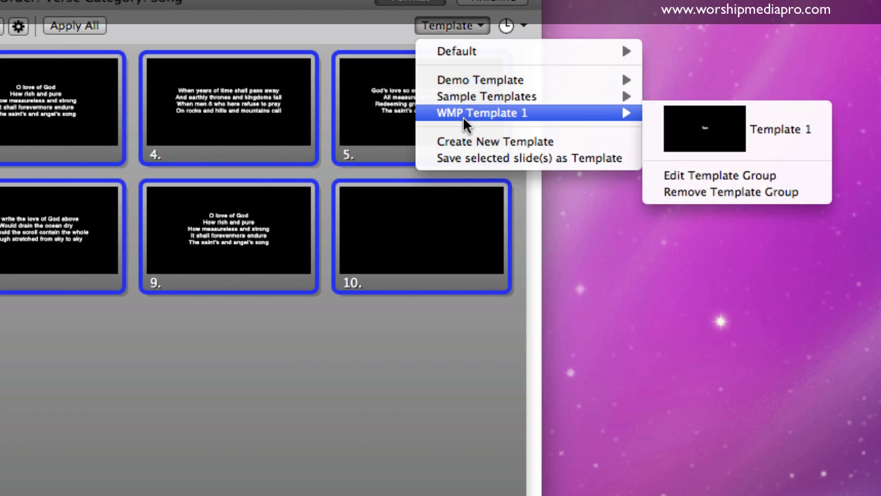
left_click(778, 175)
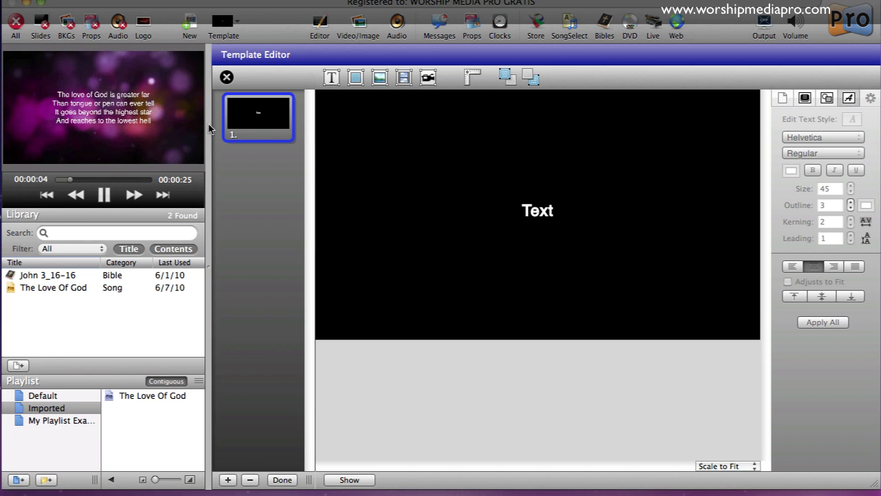
Set the template Text box's outline colour to Gray Scale 25%.
left_click(537, 224)
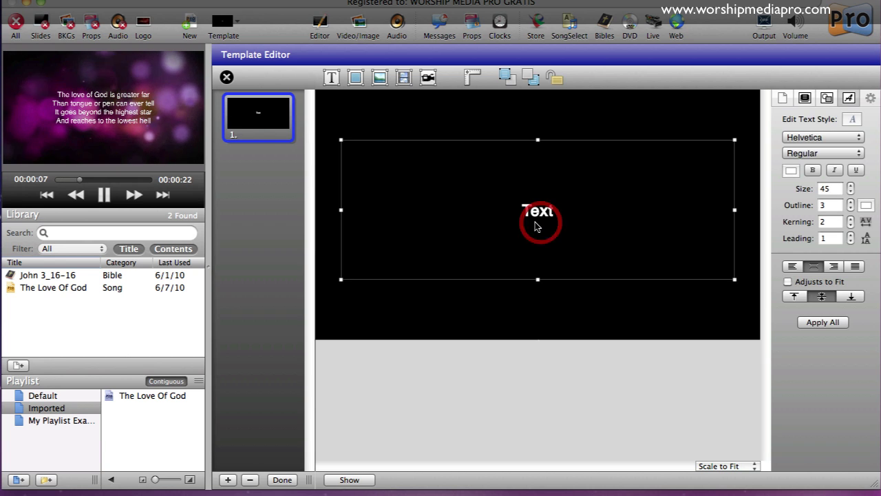
left_click(865, 206)
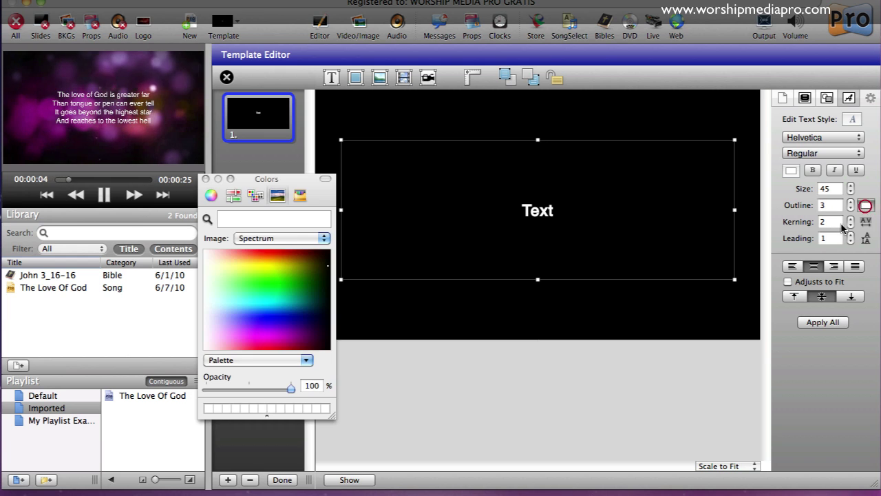
left_click(321, 329)
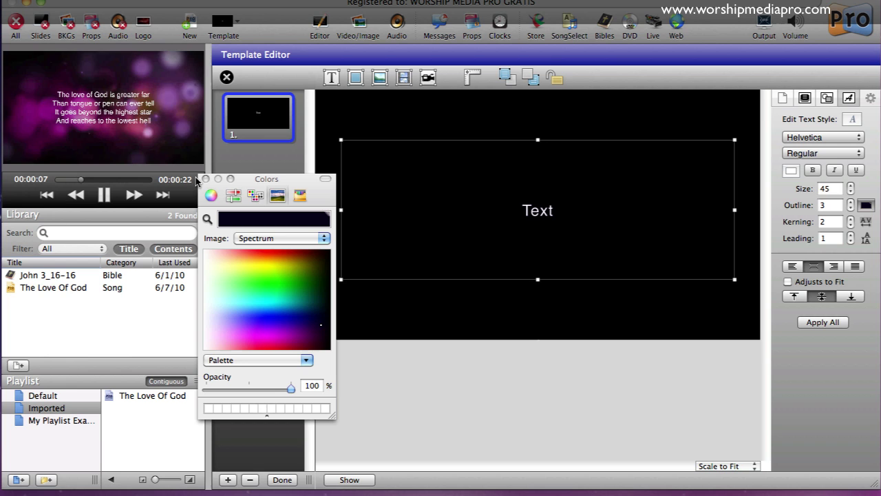
left_click(313, 306)
mouse_move(316, 295)
left_mouse_down()
mouse_move(324, 326)
mouse_move(314, 344)
mouse_move(320, 310)
left_mouse_up()
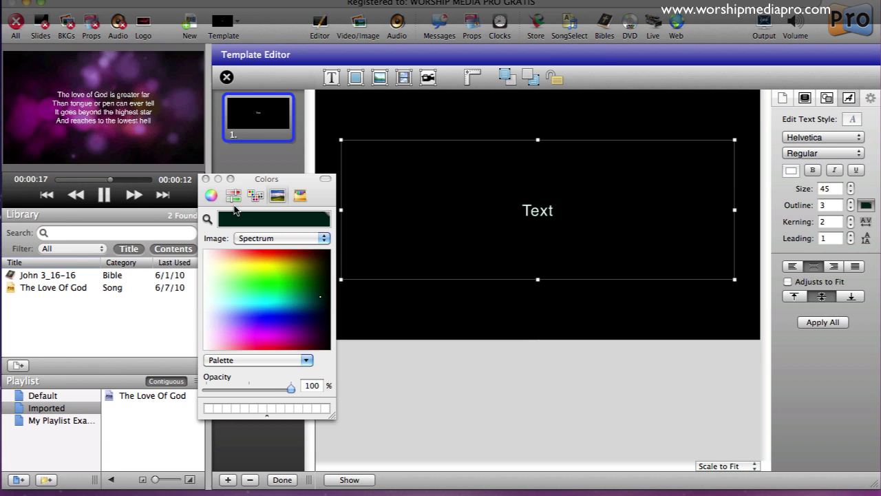
left_click(255, 196)
scroll(265, 296, "down", 3)
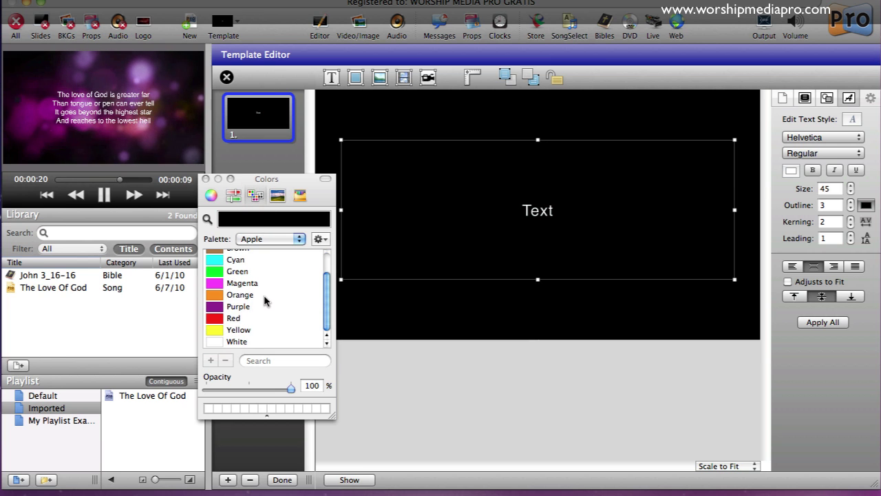
scroll(261, 300, "up", 3)
scroll(259, 307, "down", 3)
scroll(254, 321, "up", 3)
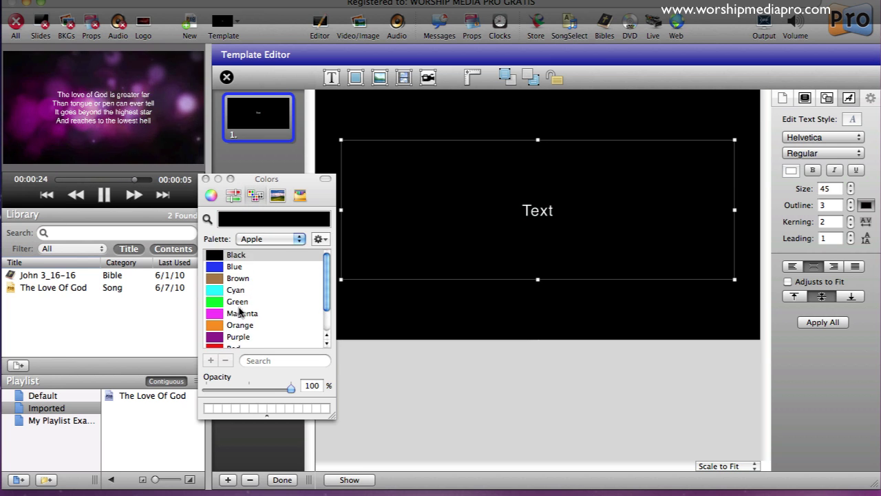
left_click(236, 256)
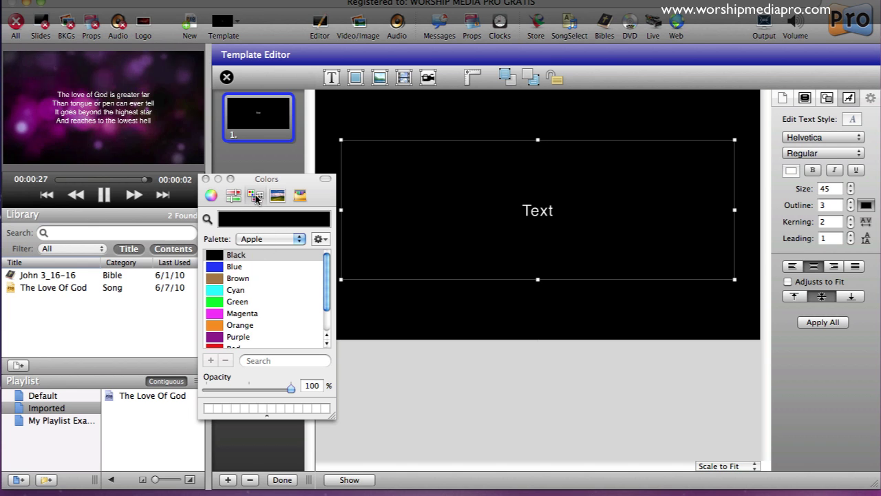
left_click(234, 196)
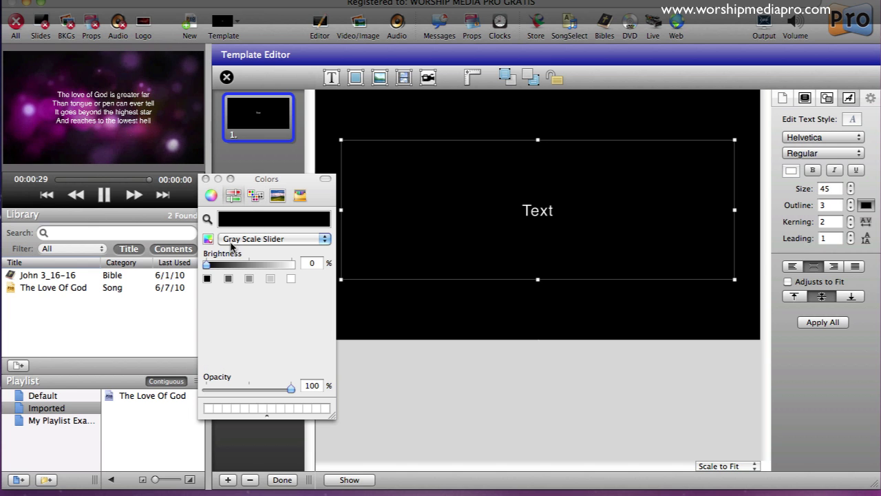
left_click(228, 279)
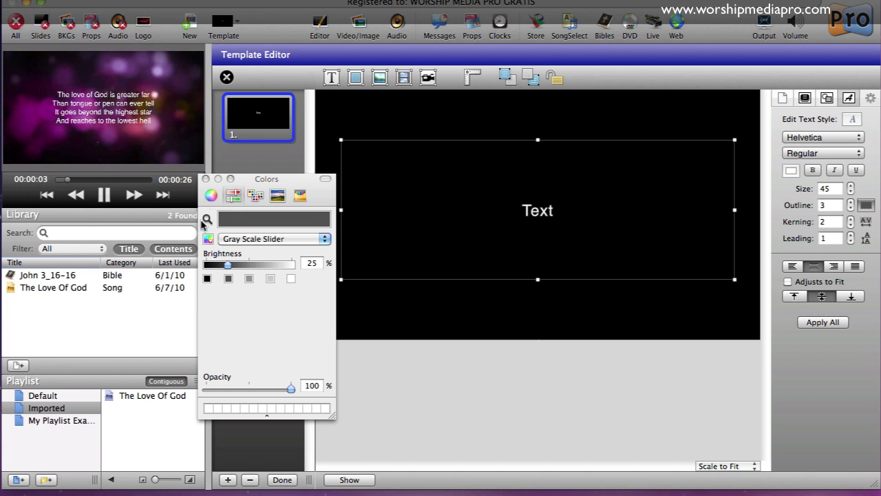
left_click(205, 179)
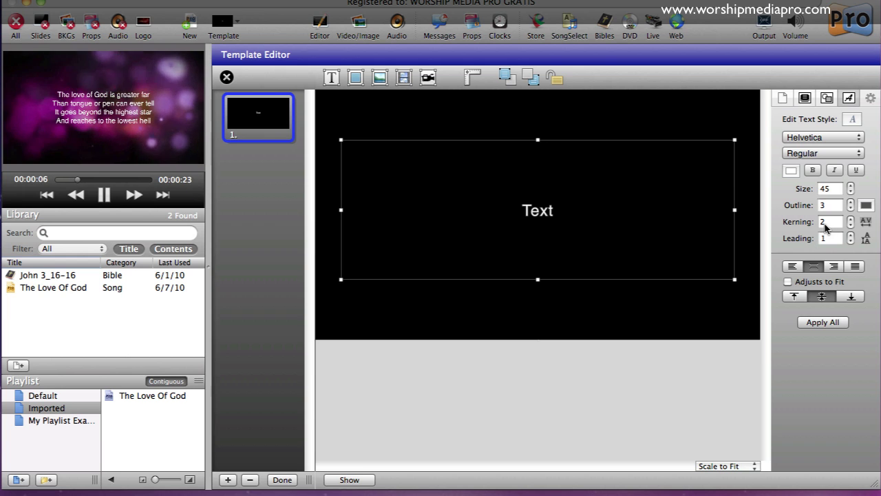
Set the template text's kerning to 3.
left_click(851, 218)
left_click(851, 219)
left_click(851, 219)
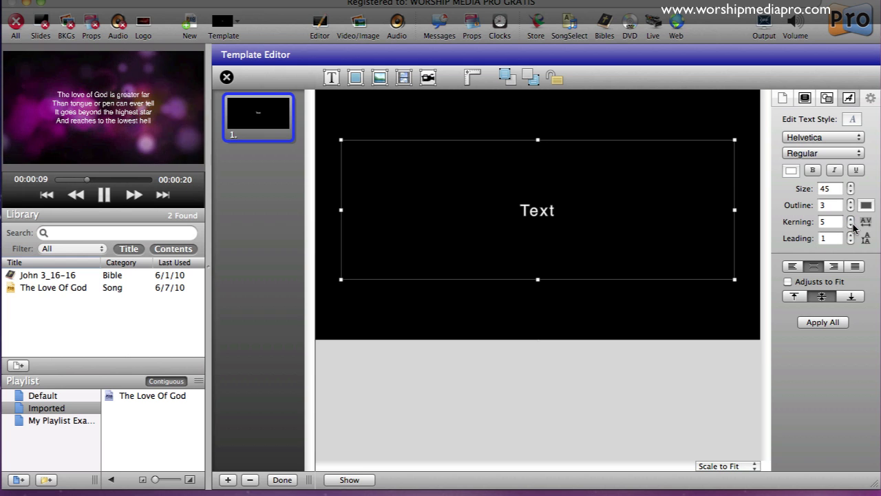
left_click(851, 225)
left_click(851, 225)
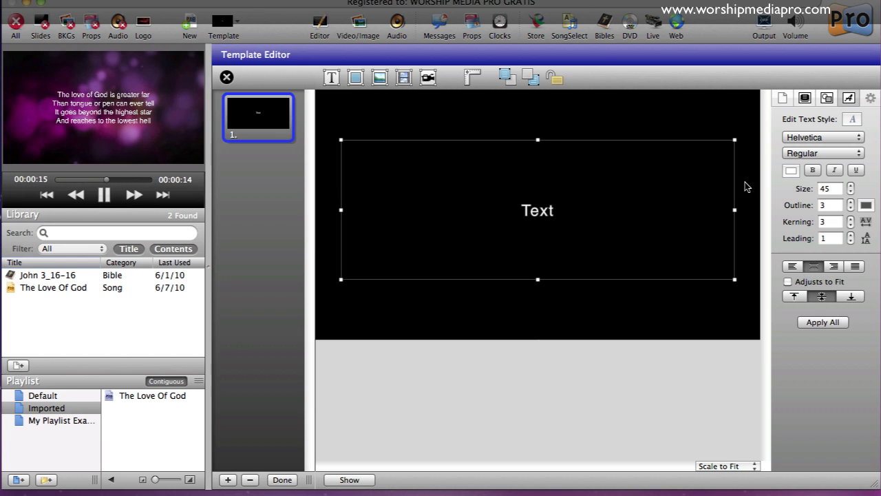
left_click(280, 480)
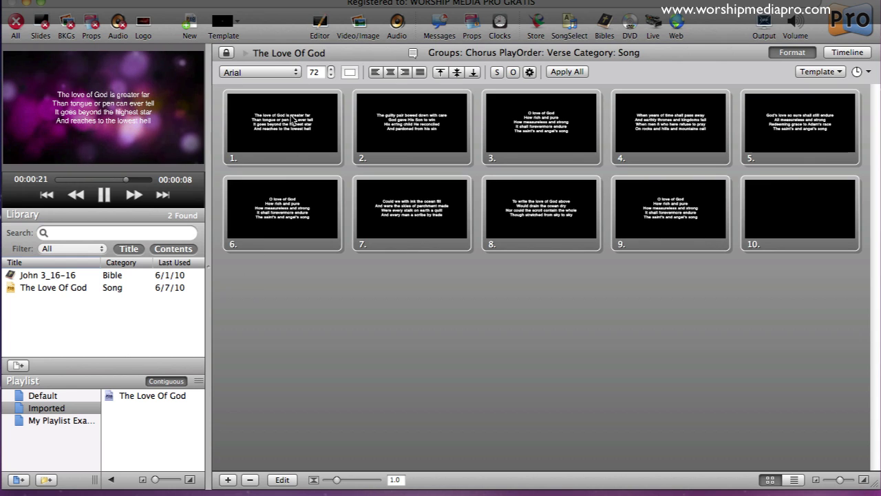
left_click(335, 266)
left_click(776, 132)
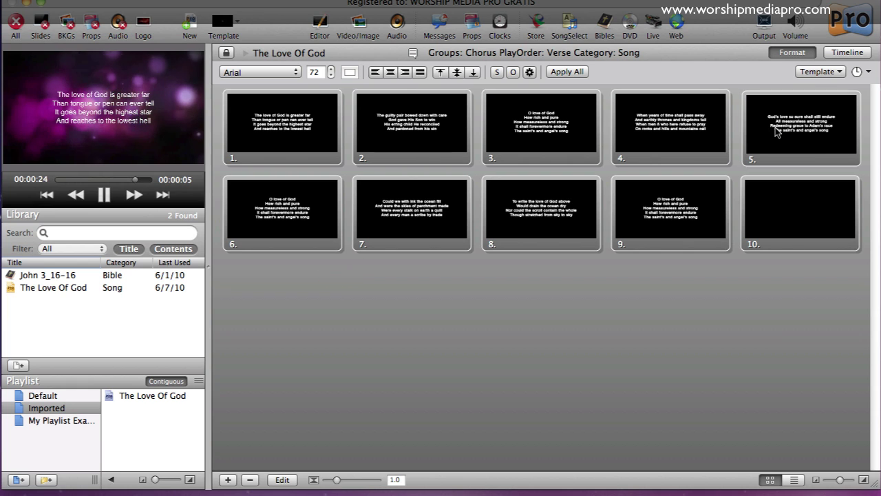
key("super+a")
left_click(819, 72)
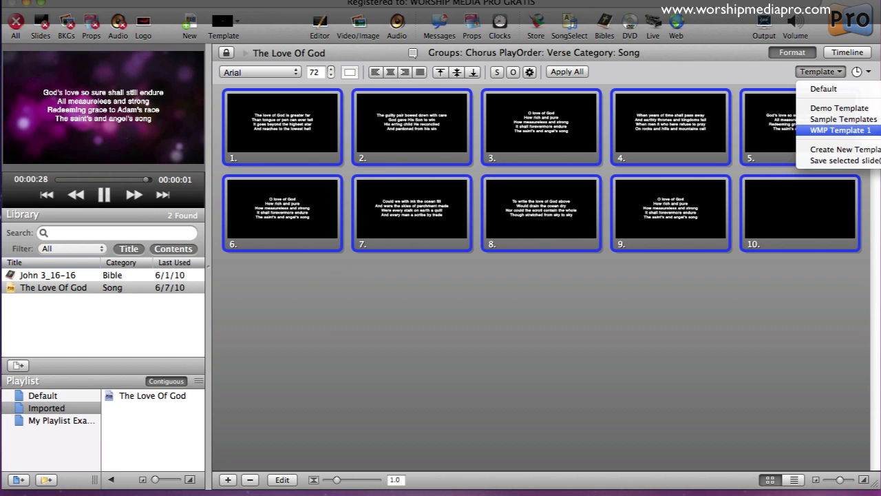
left_click(840, 131)
left_click(667, 327)
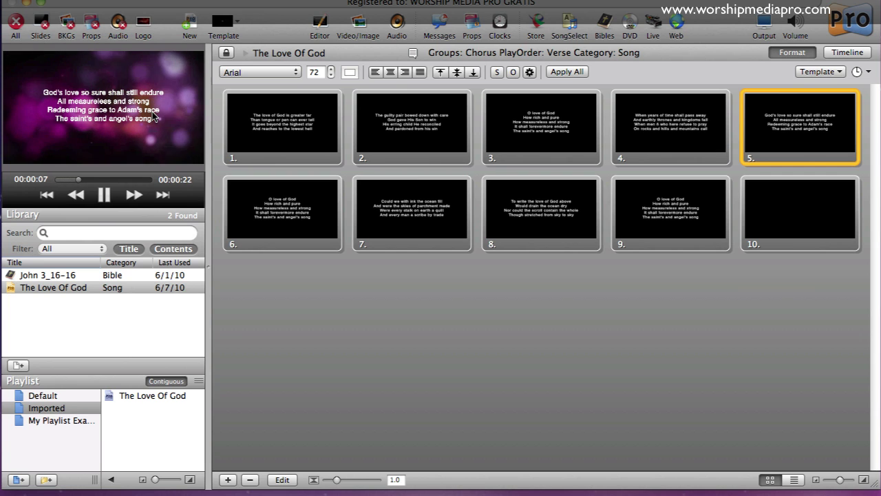
left_click(397, 107)
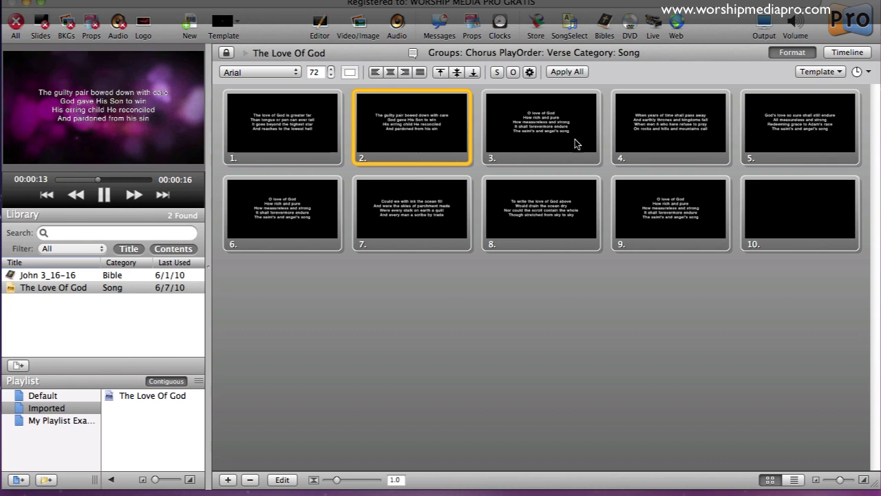
left_click(511, 116)
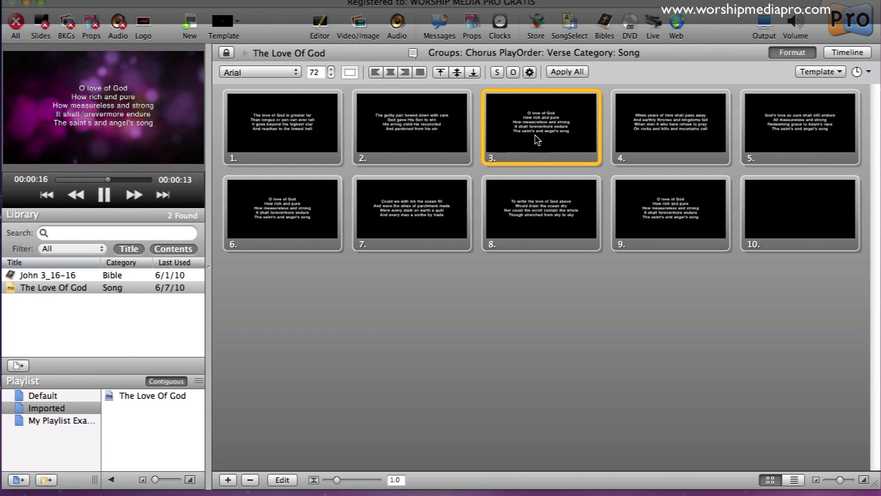
left_click(325, 136)
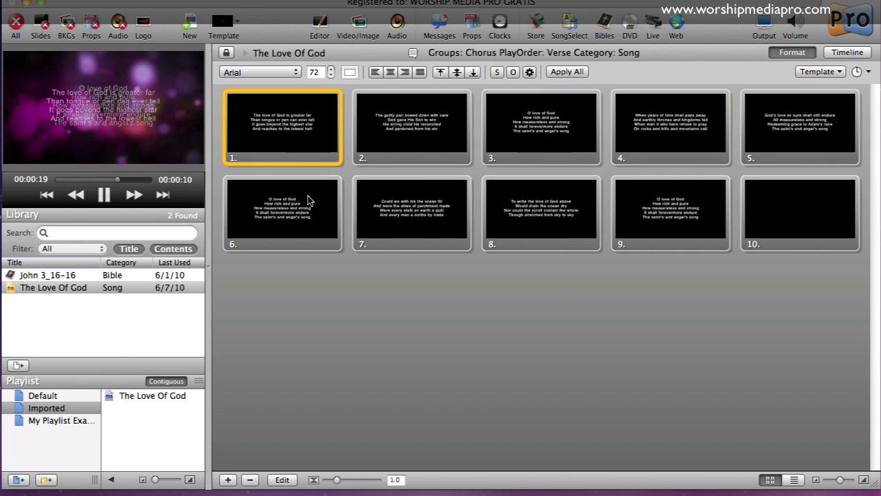
left_click(423, 204)
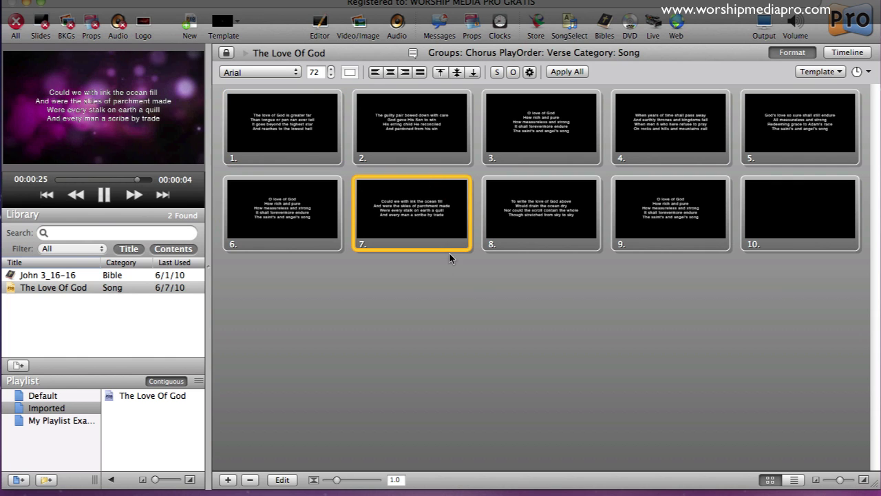
left_click(544, 222)
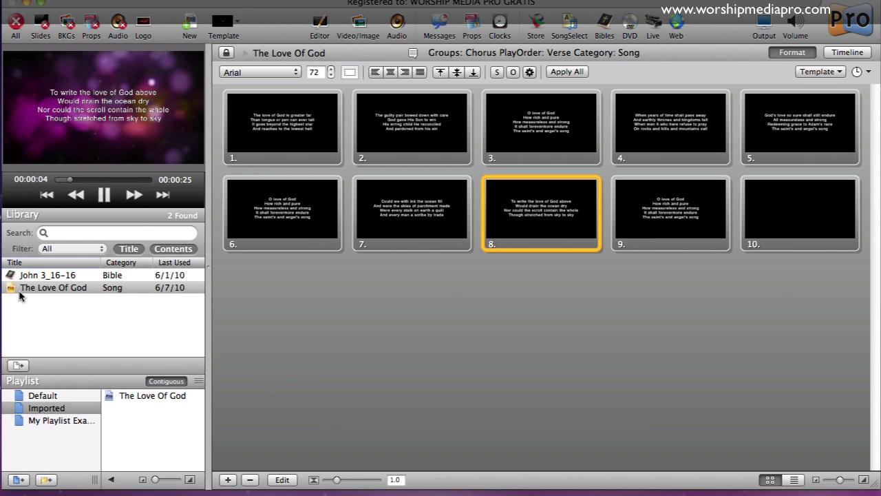
left_click(97, 333)
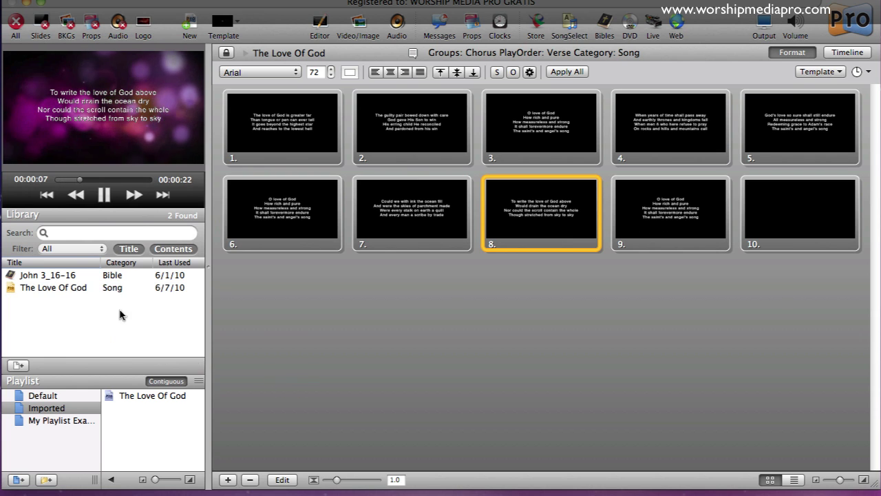
left_click(94, 310)
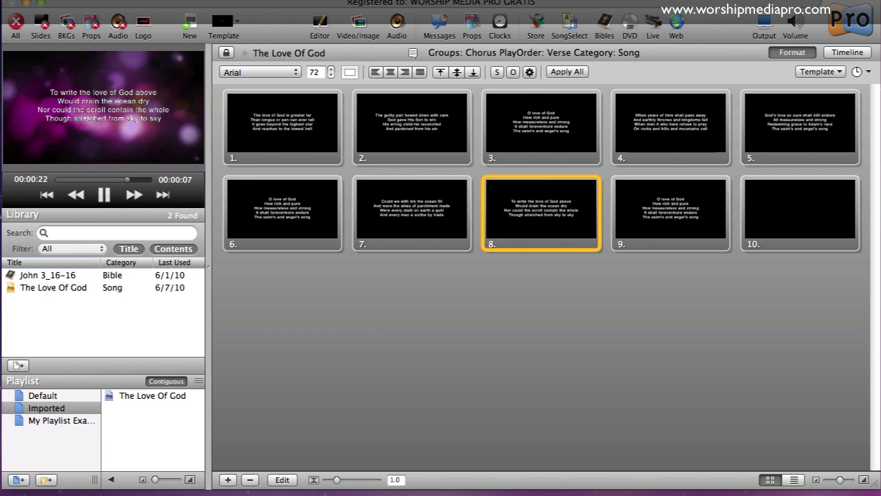
key("super+s")
left_click(712, 73)
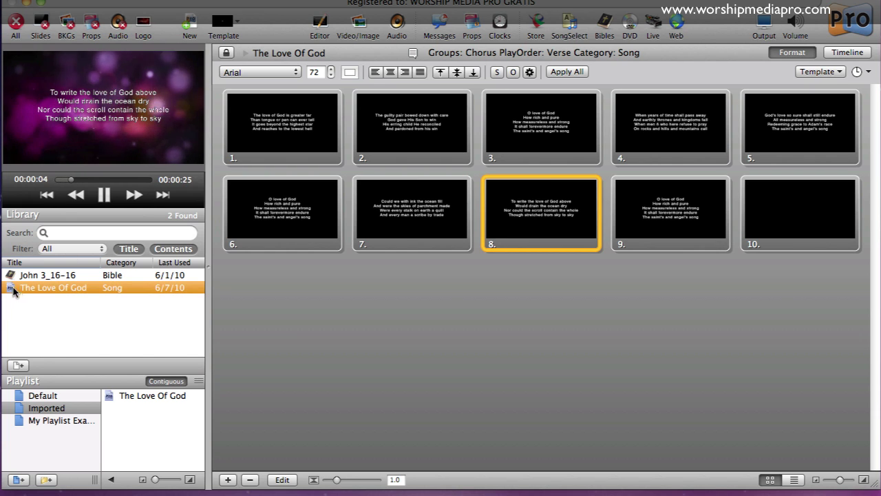
left_click(112, 336)
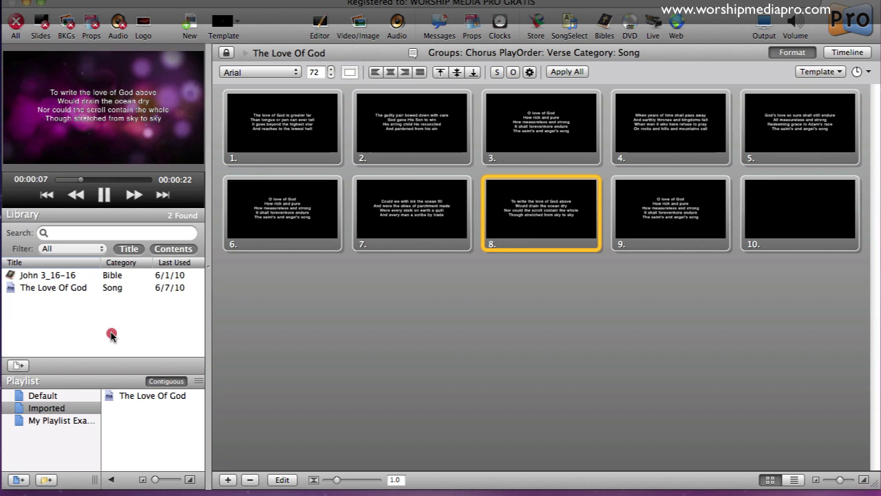
left_click(36, 295)
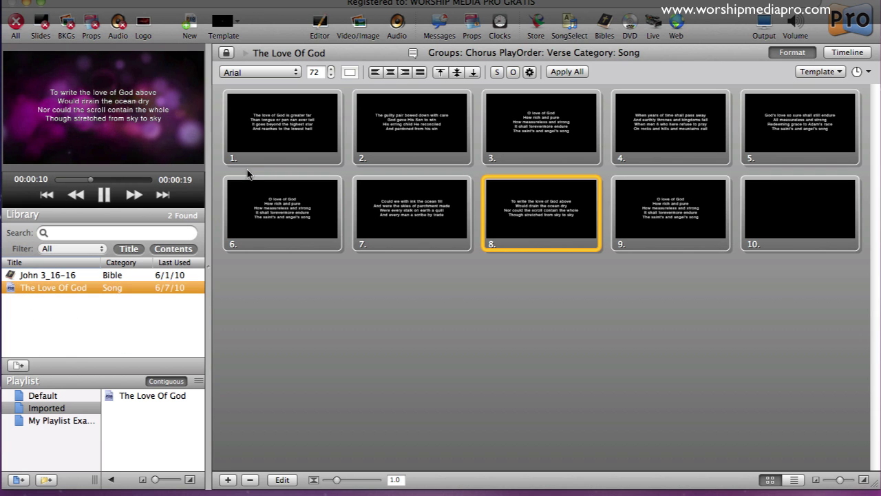
left_click(321, 26)
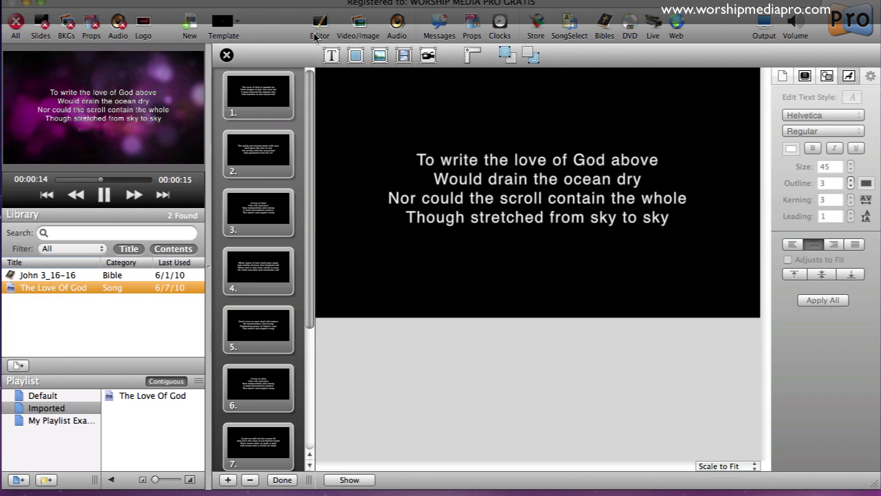
left_click(258, 93)
left_click(258, 153)
left_click(258, 214)
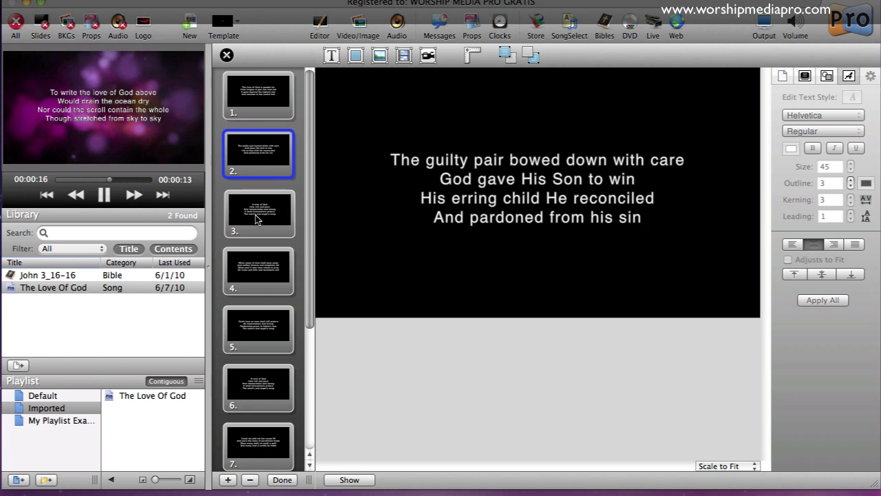
left_click(257, 265)
left_click(257, 324)
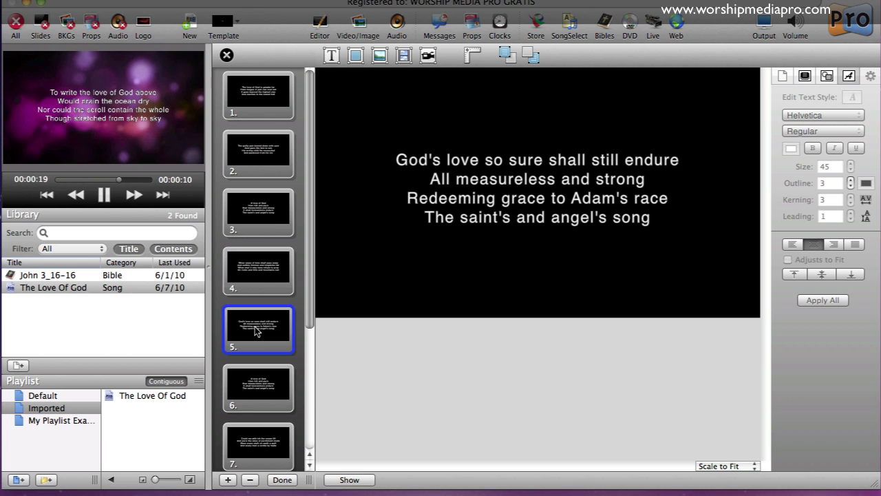
left_click(256, 384)
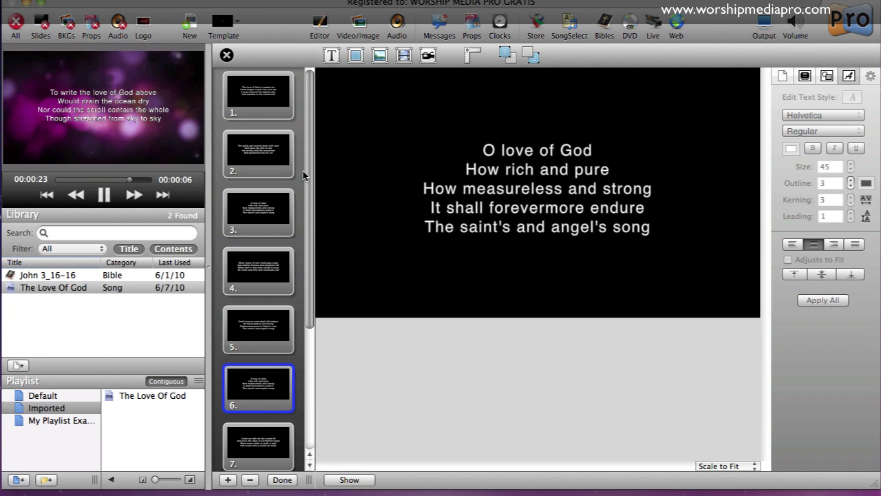
left_click(227, 55)
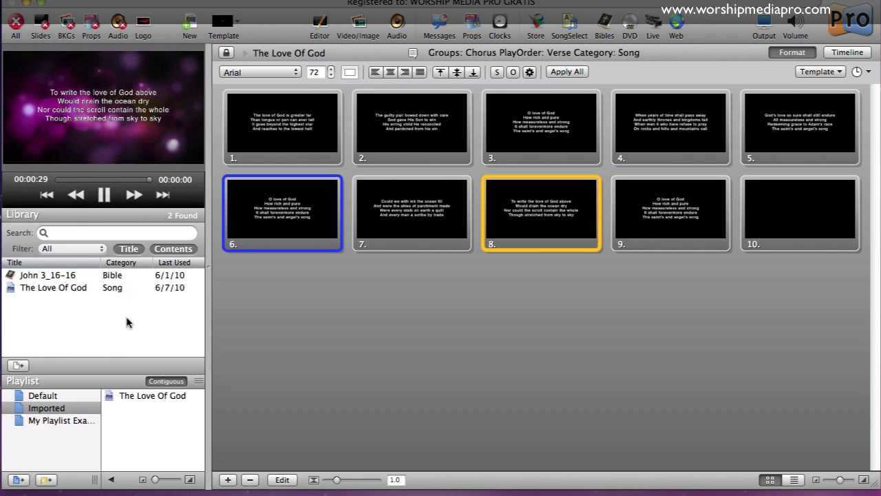
Add a new library presentation named 'Amazing Grace'.
left_click(20, 369)
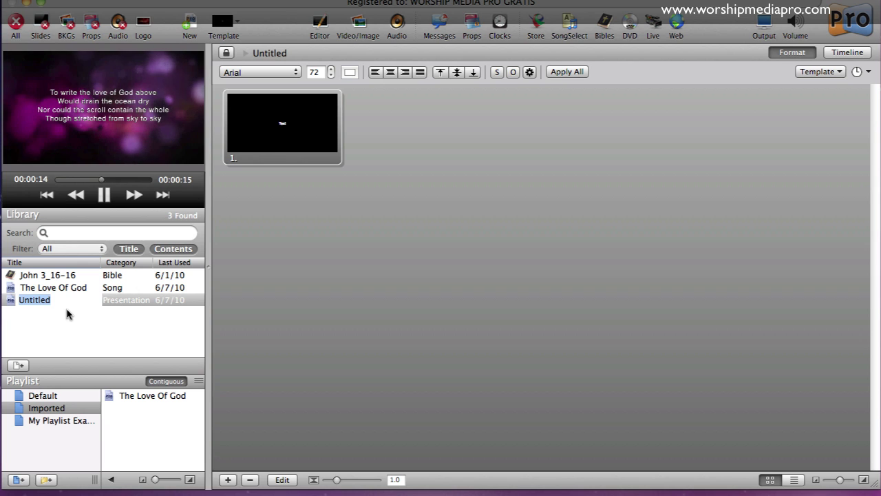
type("Amazing Grace")
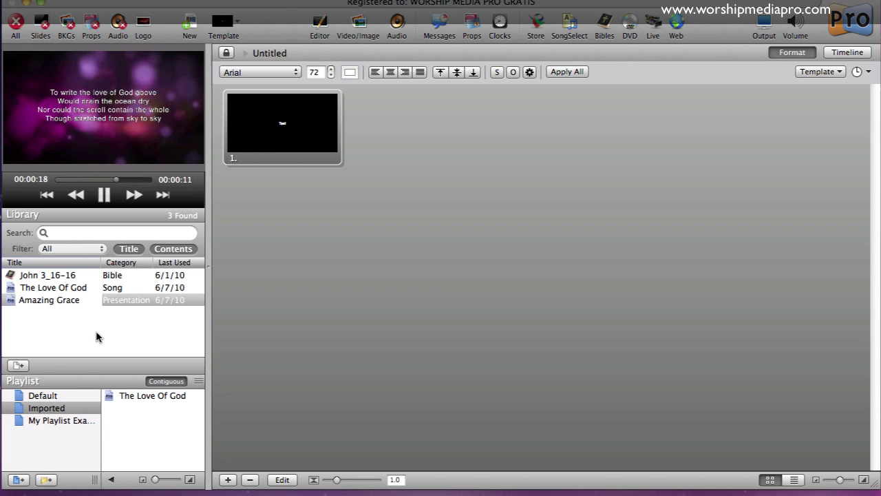
key("Return")
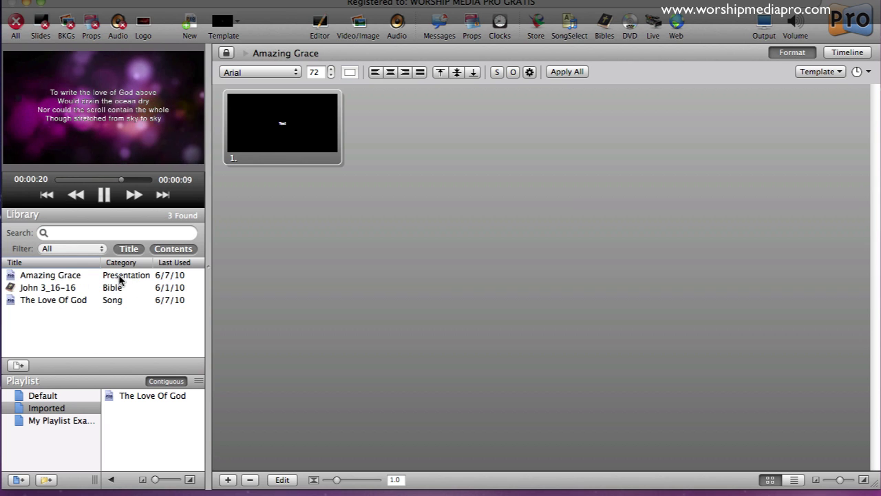
Set the Amazing Grace presentation's category to Song.
left_click(124, 275)
right_click(141, 275)
mouse_move(243, 316)
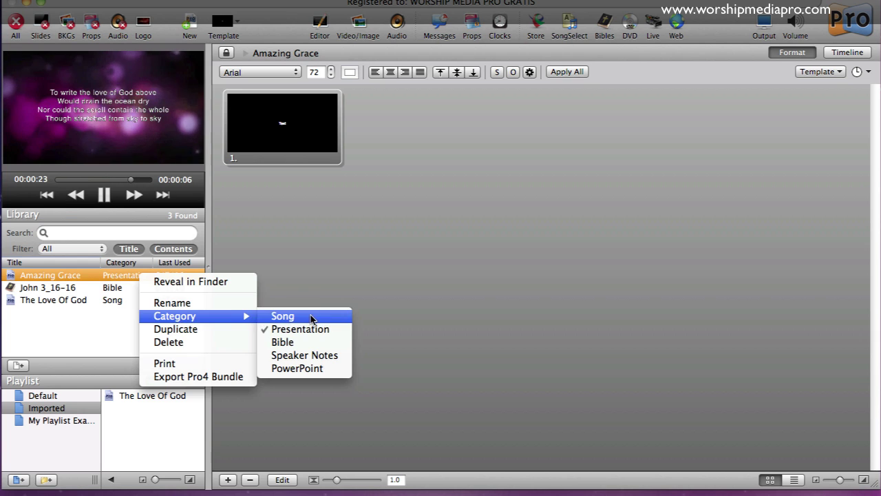
left_click(303, 323)
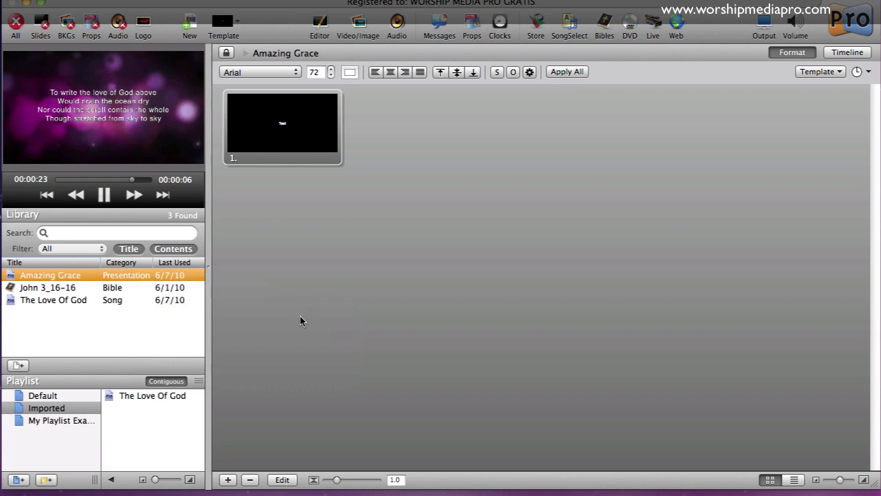
left_click(37, 276)
In the editor, lower the Text box's top edge and raise its bottom edge into a band.
left_click(320, 26)
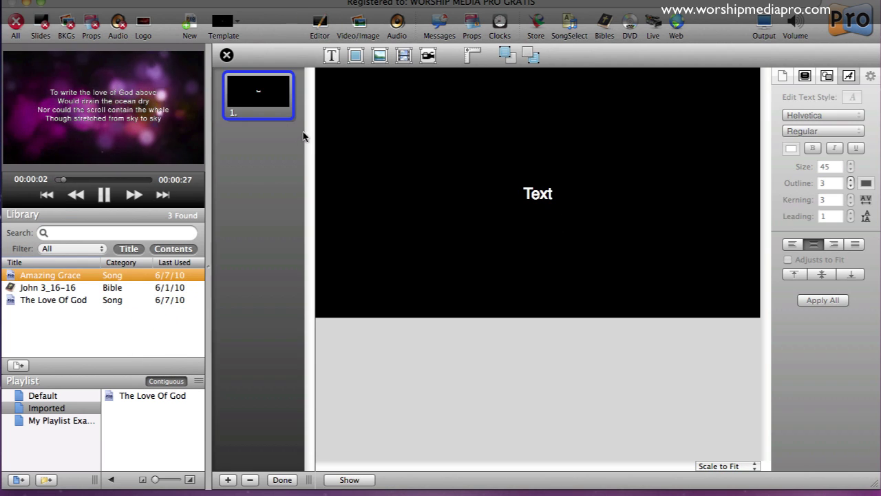
left_click(537, 195)
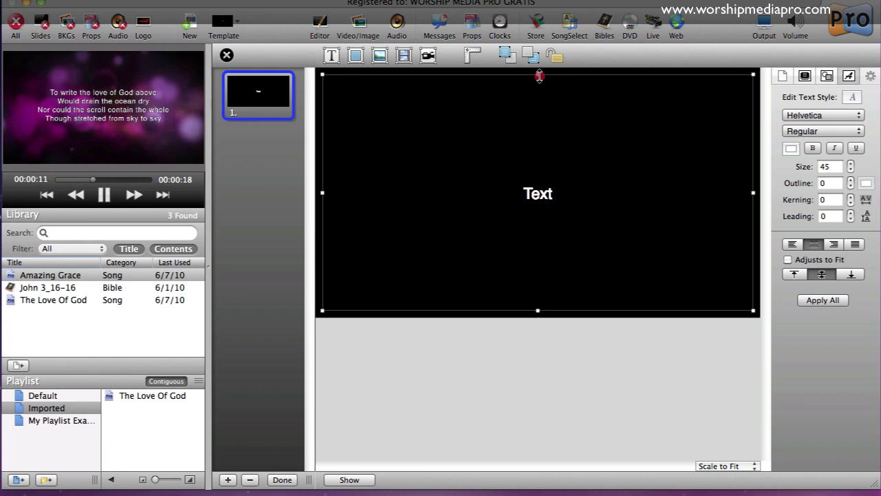
left_click_drag(540, 76, 539, 118)
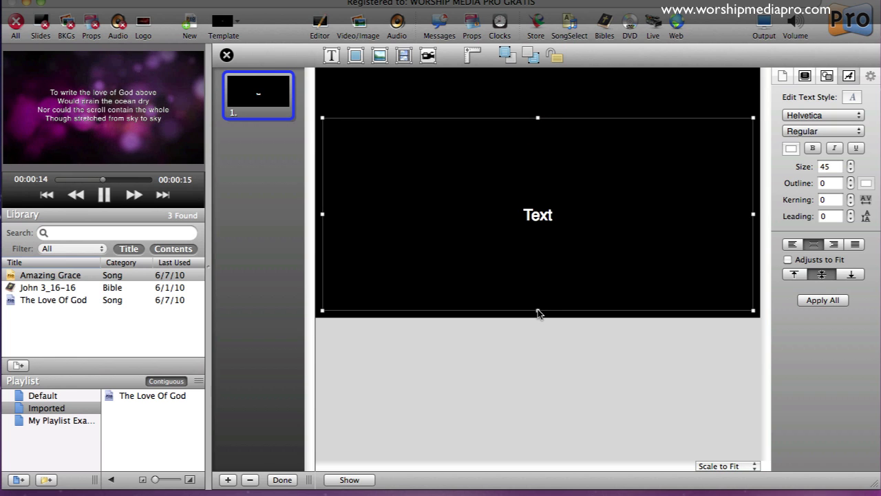
left_click_drag(538, 313, 539, 243)
mouse_move(323, 181)
left_mouse_down()
mouse_move(352, 181)
mouse_move(324, 178)
left_mouse_up()
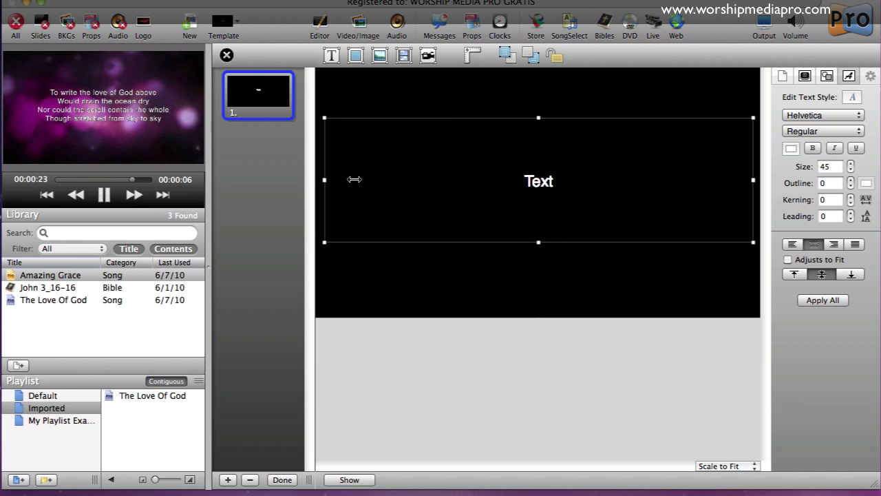
Narrow the text box slightly from both sides and set kerning to 3.
left_click_drag(753, 181, 743, 180)
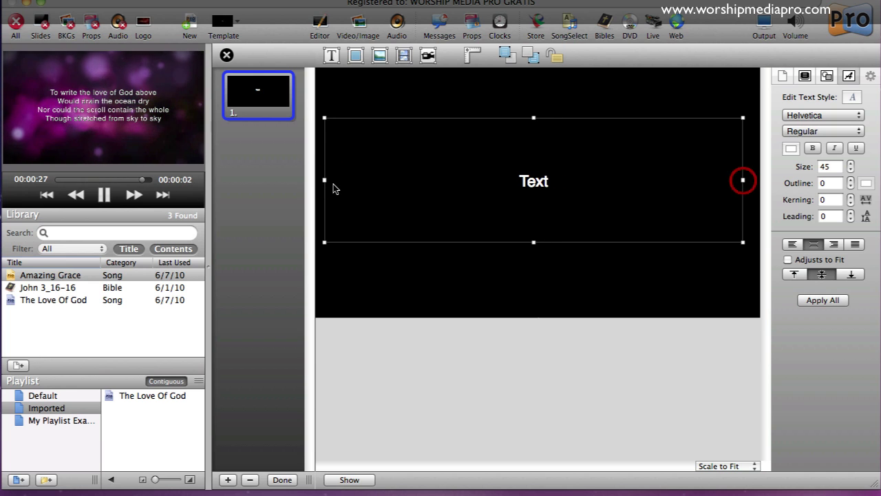
left_click_drag(324, 181, 329, 181)
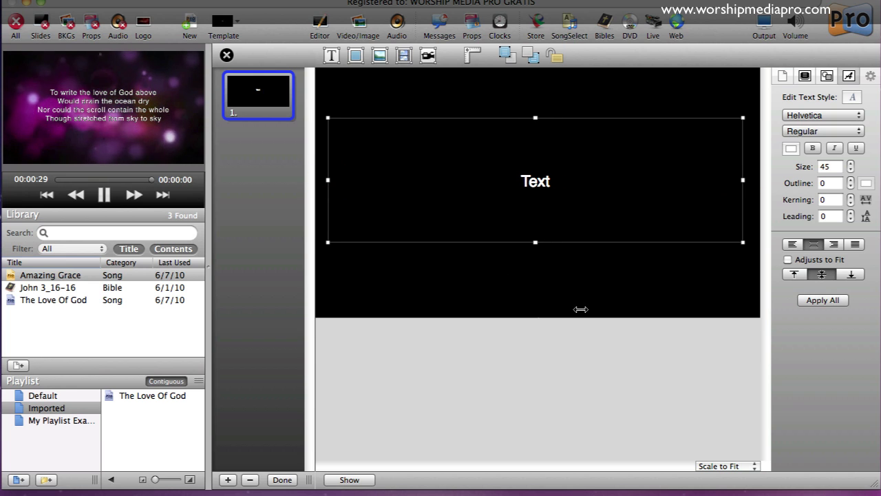
left_click(850, 196)
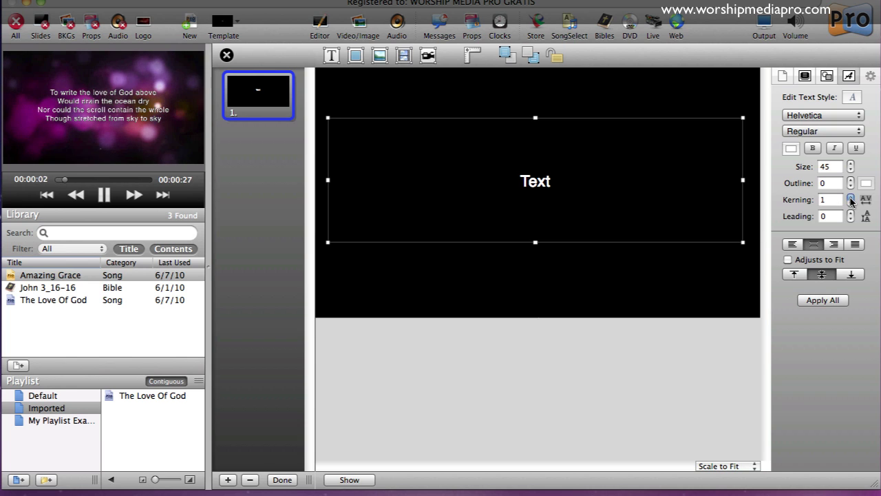
left_click(851, 197)
left_click(851, 196)
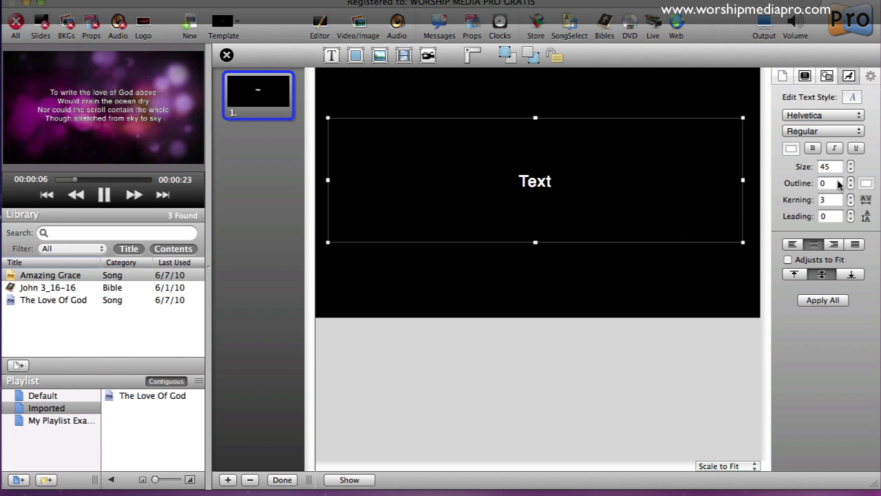
Give the text a size-2 dark grey outline.
left_click(851, 180)
left_click(850, 180)
left_click(851, 180)
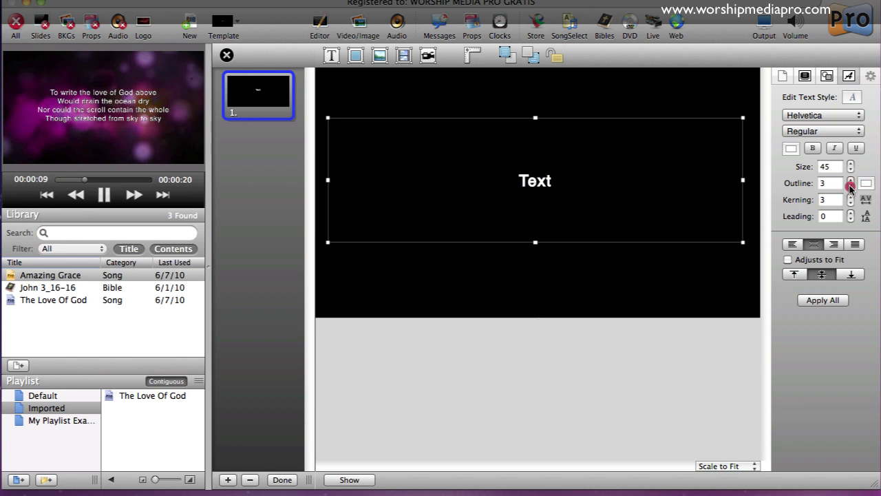
left_click(851, 185)
left_click(866, 183)
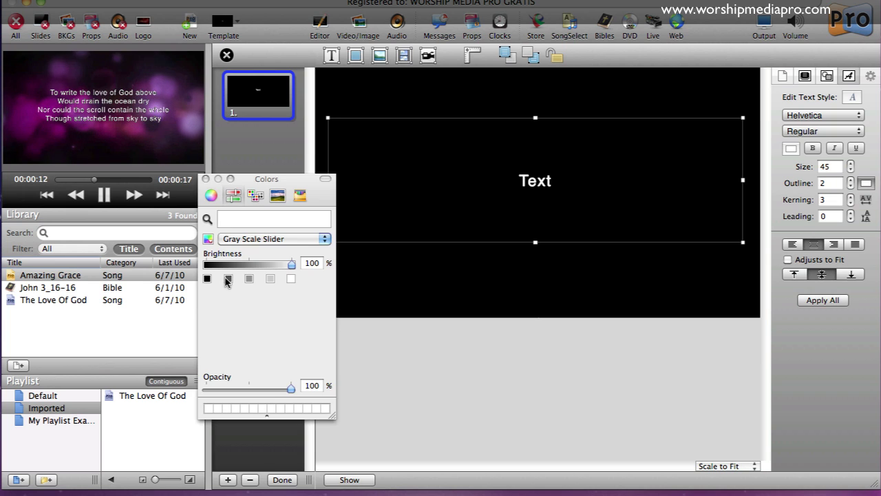
left_click(228, 279)
left_click(205, 179)
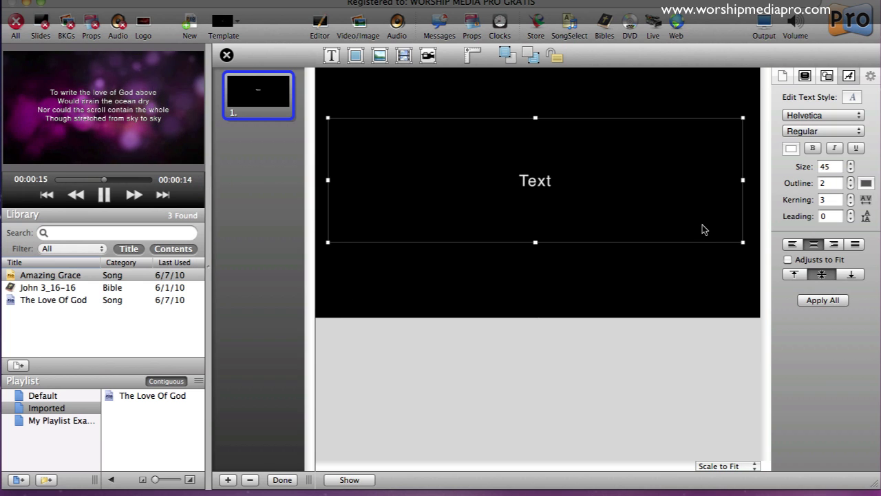
Make the slide text bold, then deselect the box and select slide 1.
left_click(813, 148)
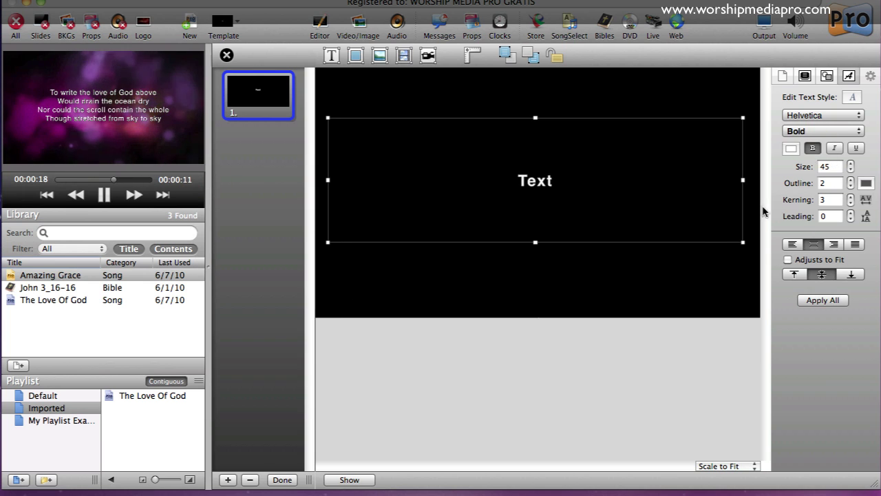
left_click(580, 279)
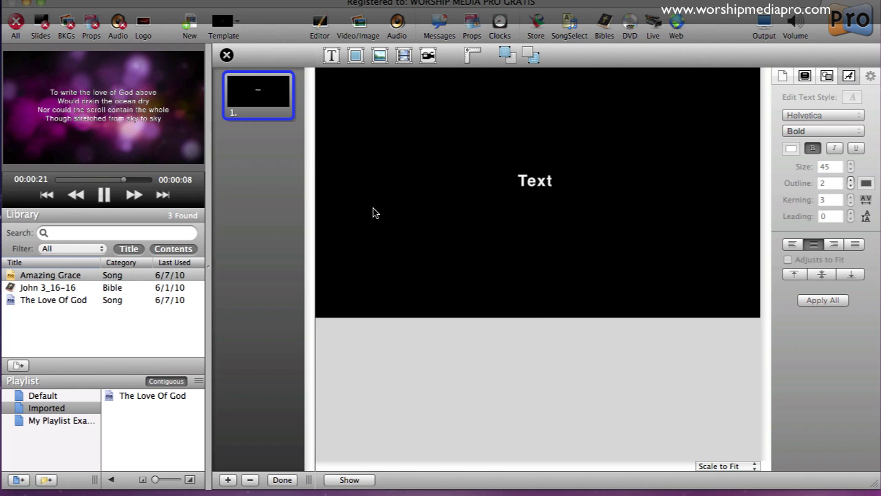
left_click(252, 84)
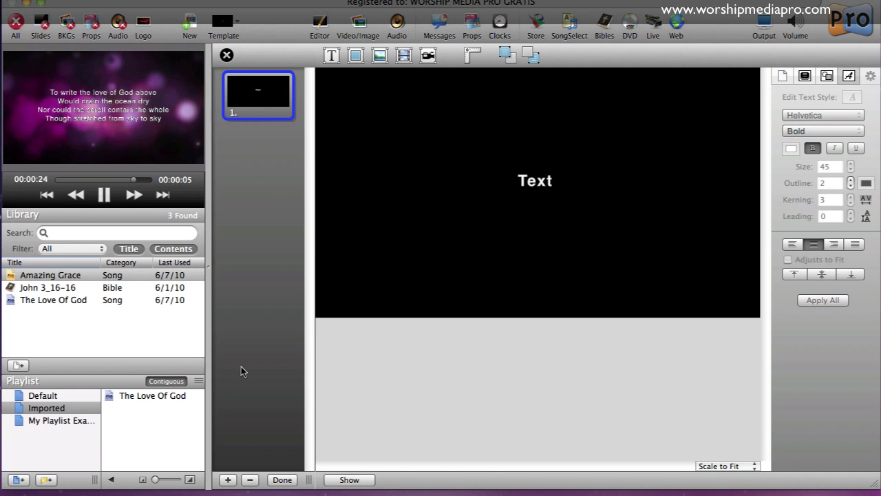
Open amazing grace.txt in TextEdit, centre its window, then switch back to ProPresenter.
key("super+Tab")
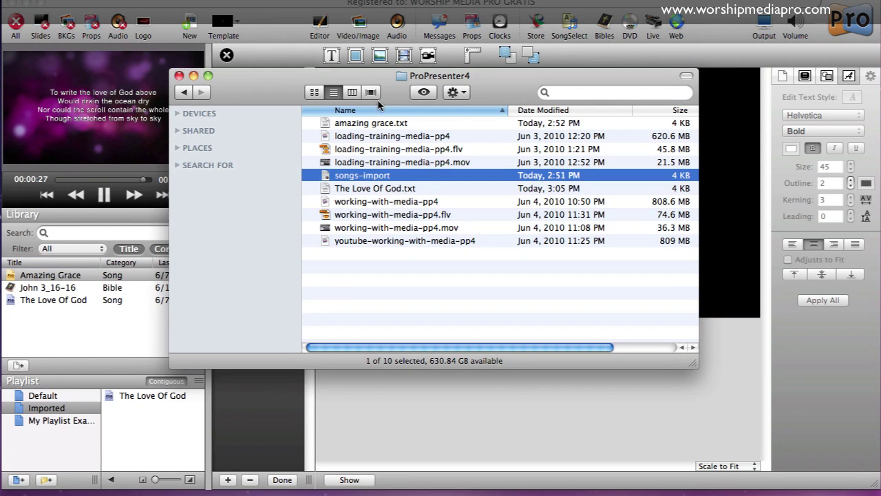
double_click(364, 124)
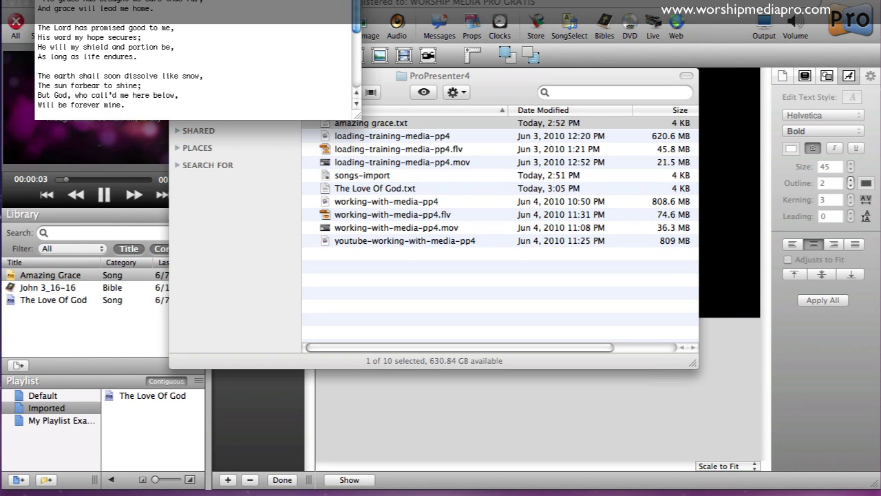
left_click_drag(216, 0, 469, 110)
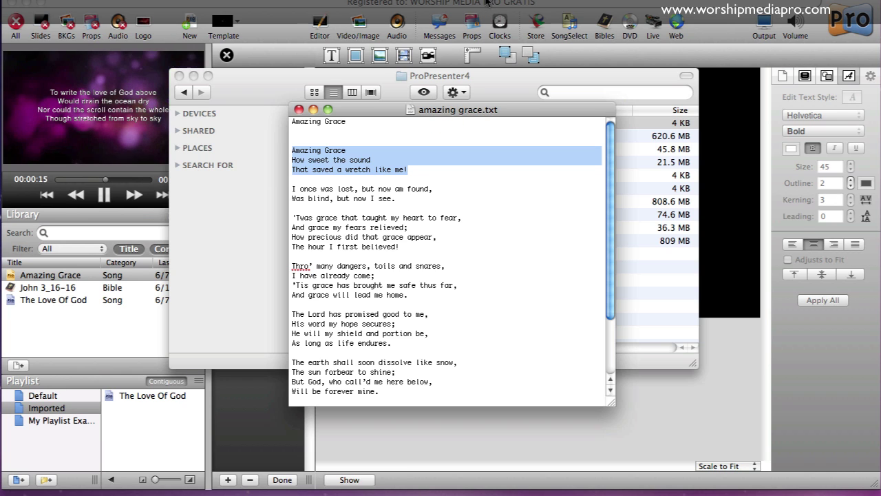
key("super+Tab")
Replace slide 1's placeholder text with the opening three Amazing Grace lines, matching the slide style.
left_click(541, 185)
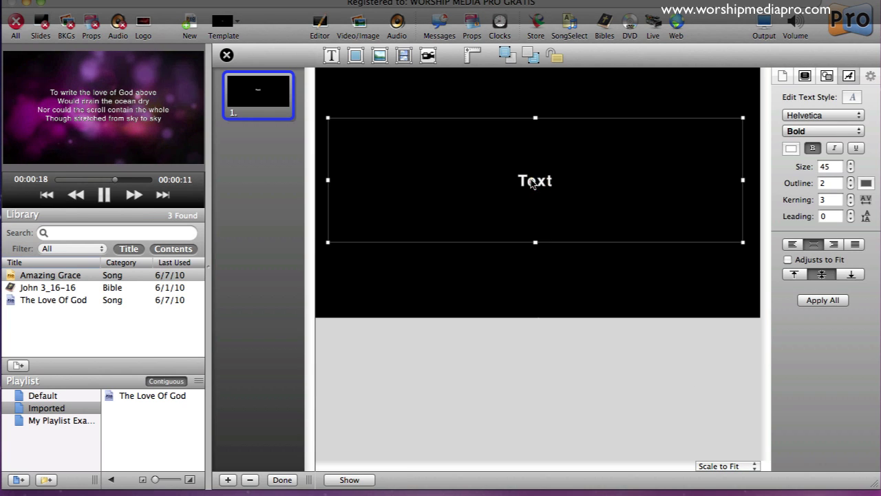
double_click(531, 180)
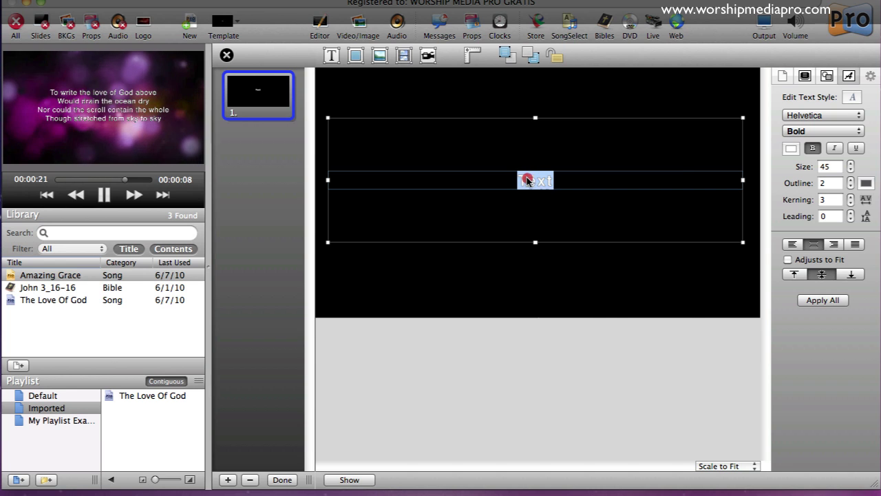
right_click(525, 180)
left_click(587, 279)
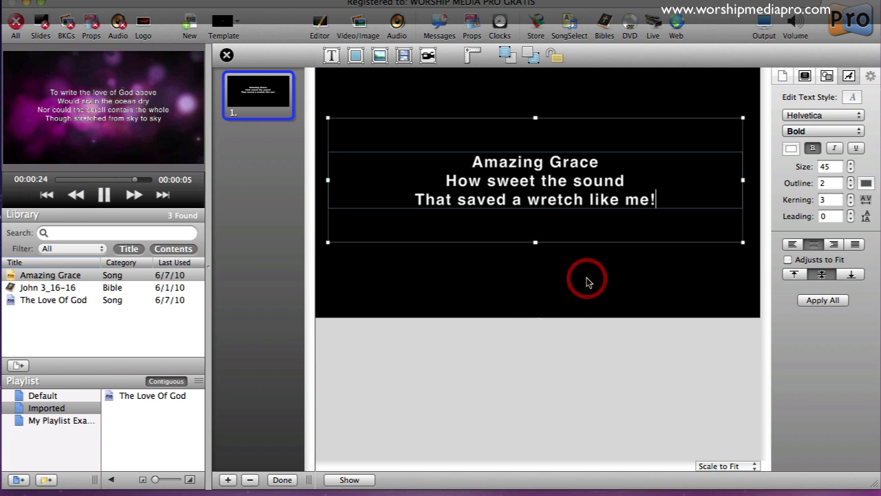
left_click(566, 280)
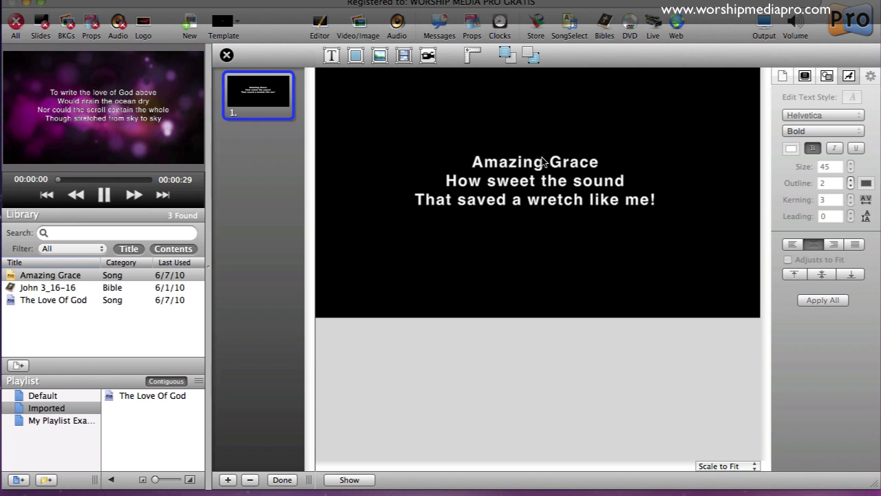
Add a second slide holding the next two lyric lines, 'I once was lost…', then finish editing.
left_click(228, 480)
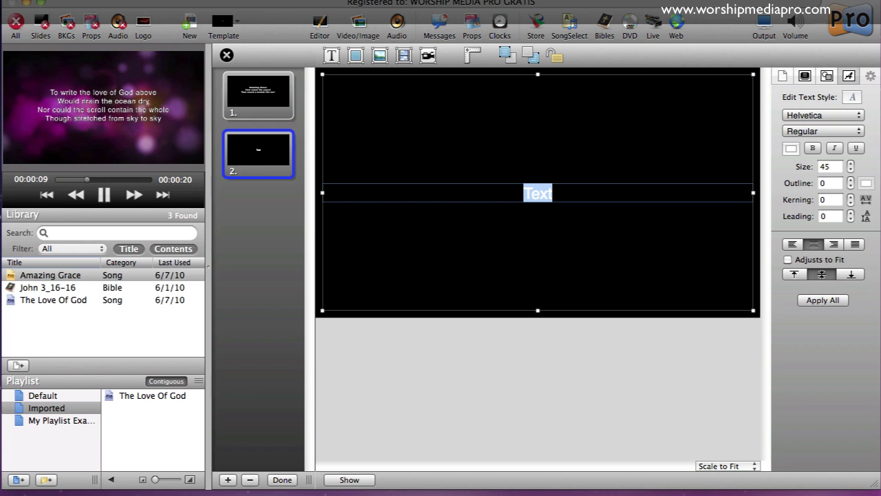
key("super+Tab")
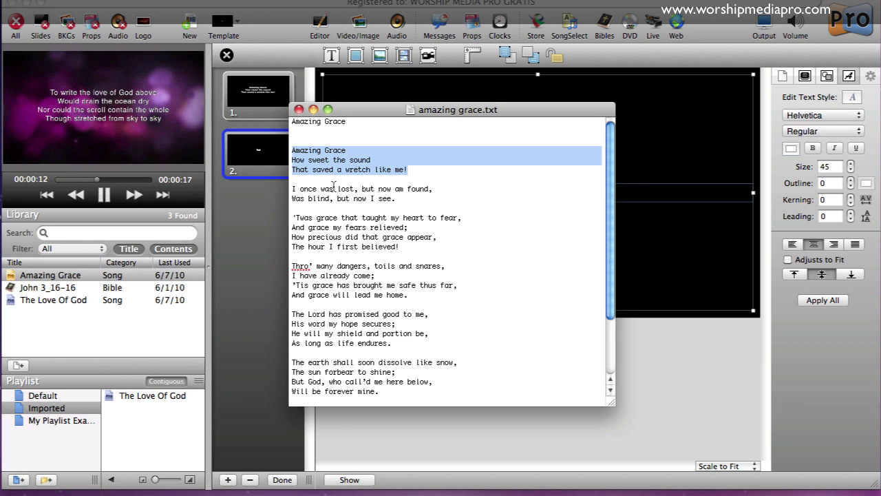
left_click(334, 186)
left_click_drag(397, 199, 294, 192)
key("super+c")
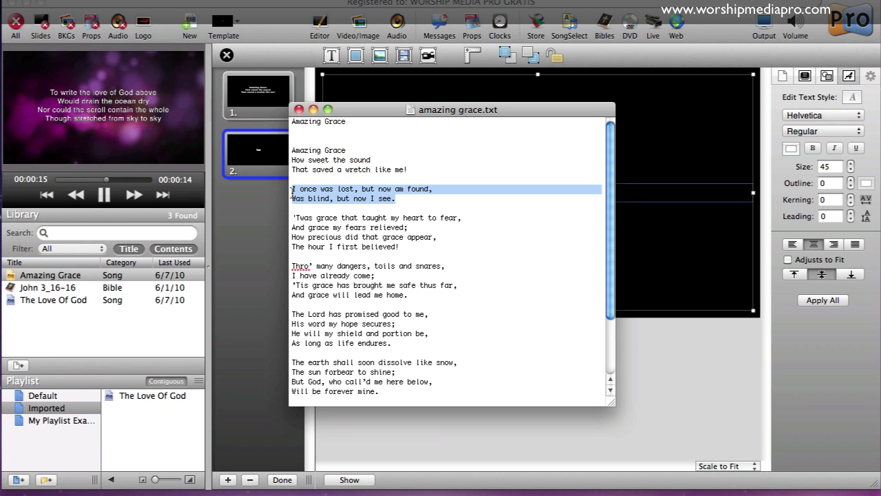
left_click(267, 220)
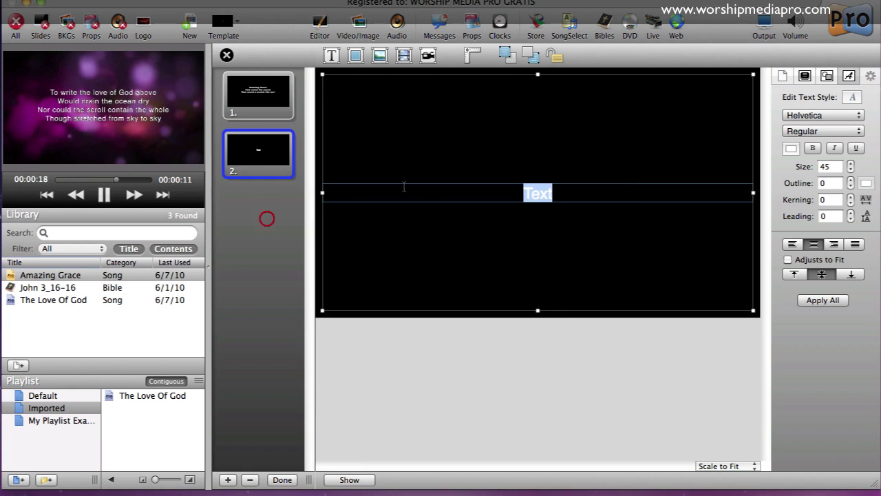
right_click(530, 192)
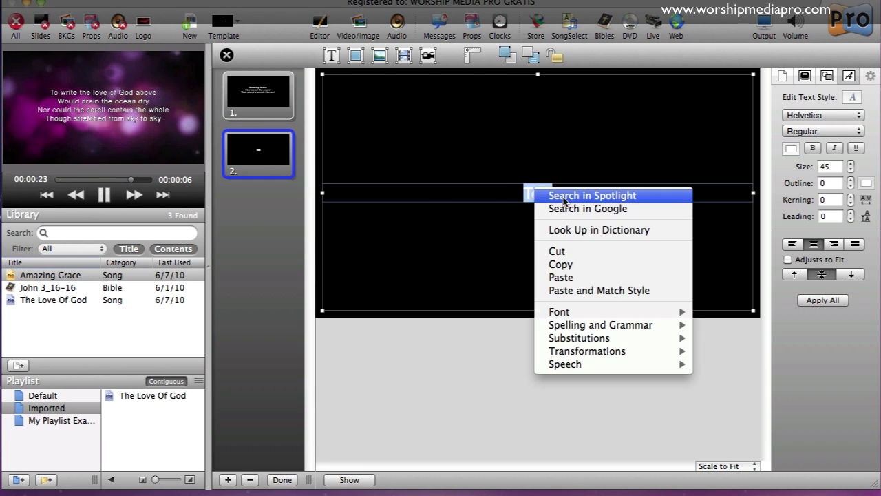
left_click(584, 290)
left_click(487, 265)
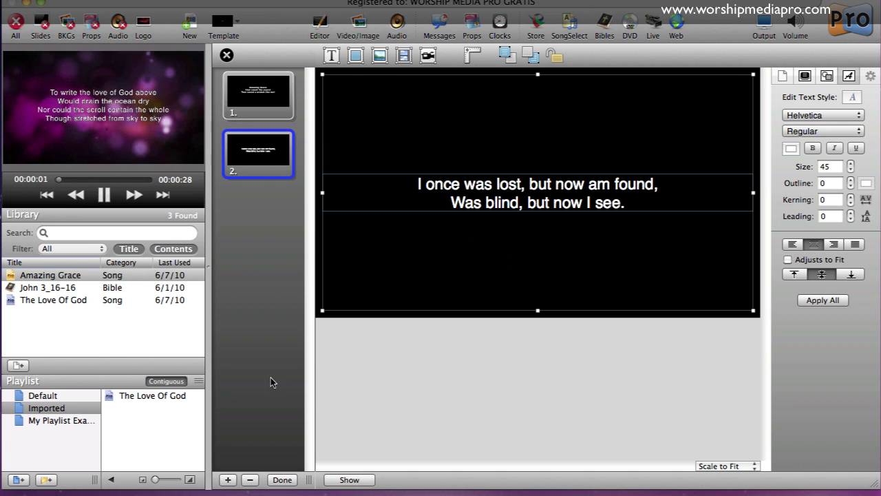
left_click(280, 482)
Apply WMP Template 1 to both Amazing Grace slides.
left_click(238, 407)
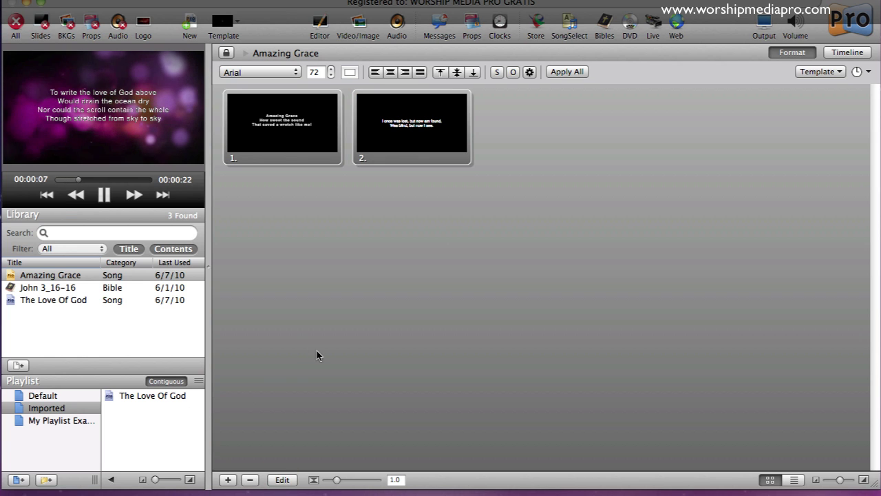
left_click(297, 155, "shift")
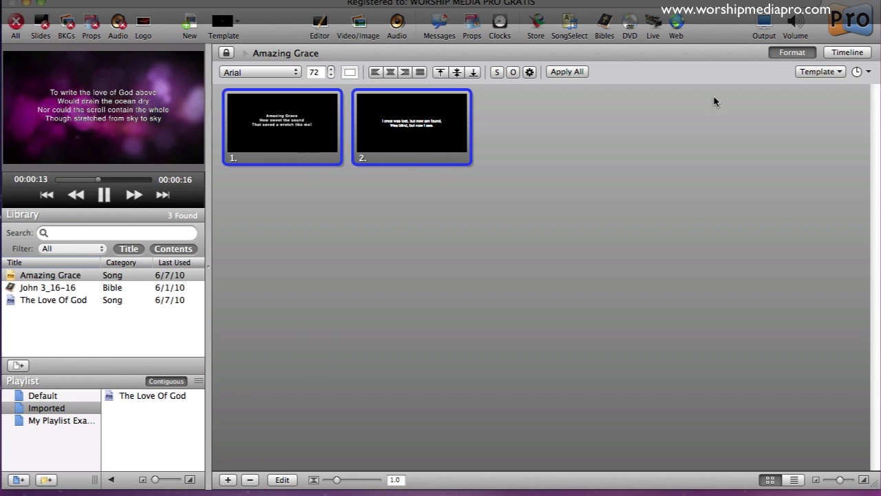
left_click(844, 73)
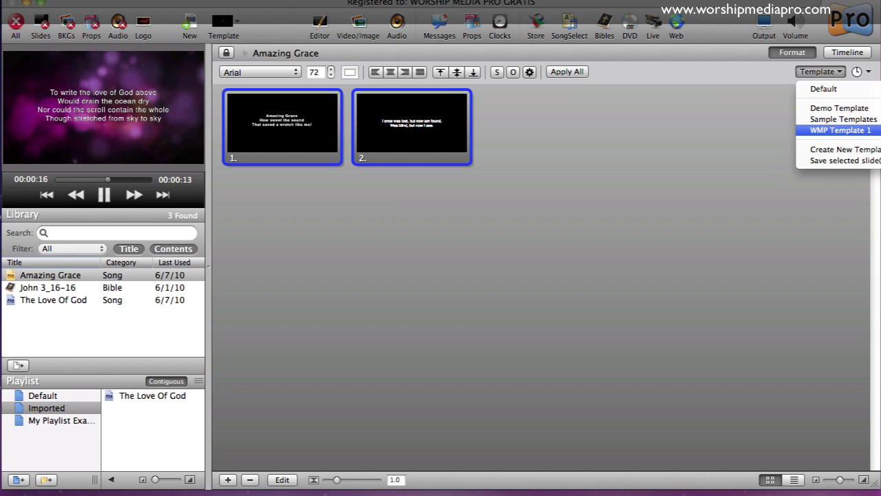
left_click(840, 130)
left_click(566, 176)
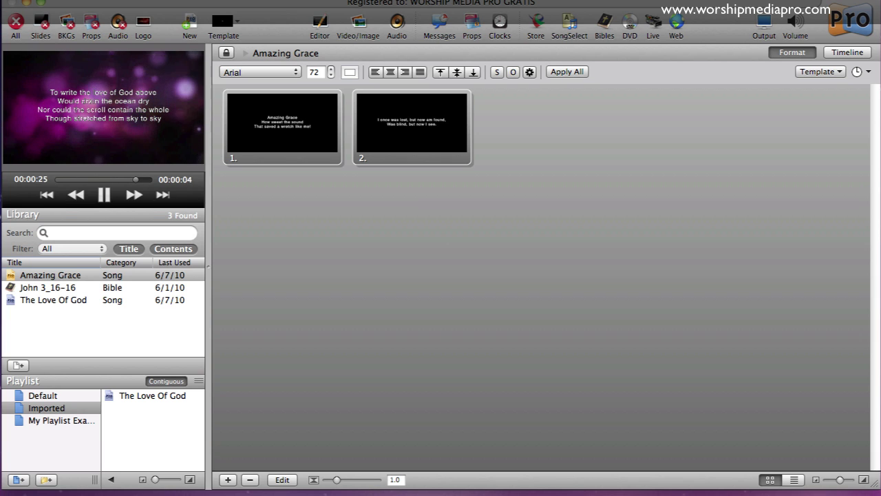
Add The Love Of God and Amazing Grace to the 'My Playlist Exa…' playlist after John 3_16-16.
left_click(287, 225)
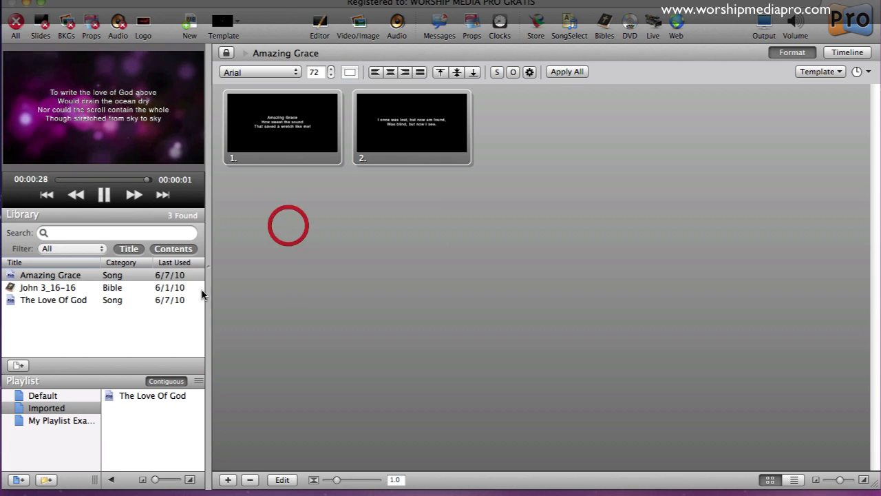
left_click_drag(42, 276, 98, 313)
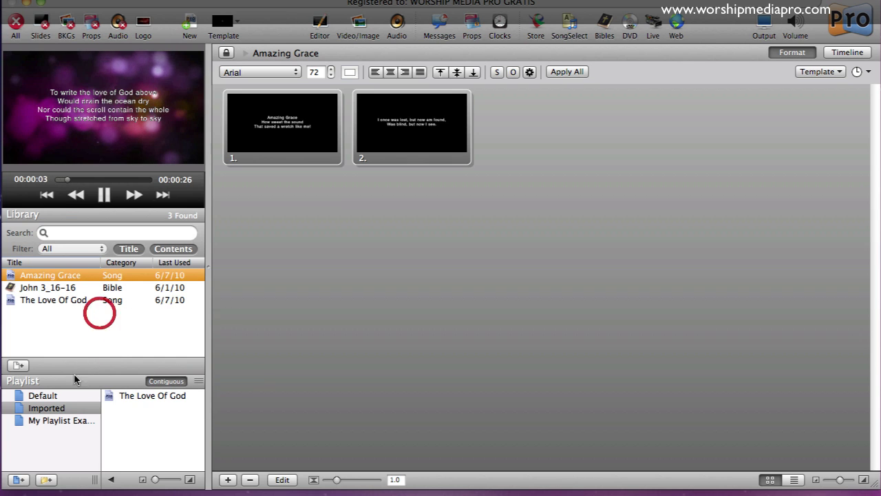
left_click(69, 421)
left_click_drag(48, 294, 145, 411)
left_click_drag(69, 276, 145, 420)
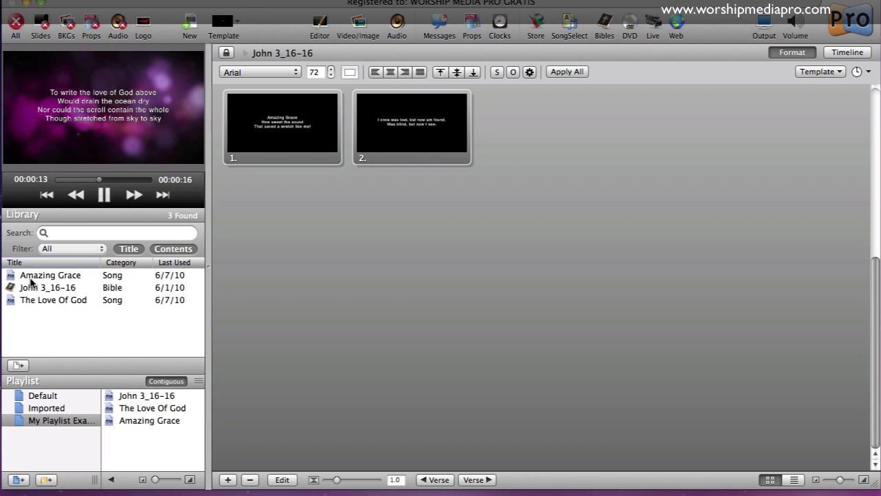
Look up Daniel 10:1-3 in the American Standard Version in the Bibles panel.
left_click(601, 17)
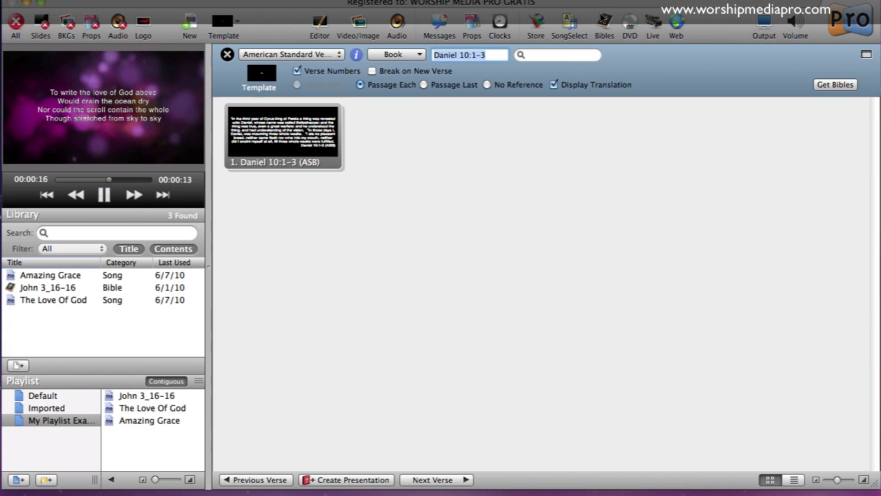
left_click(486, 55)
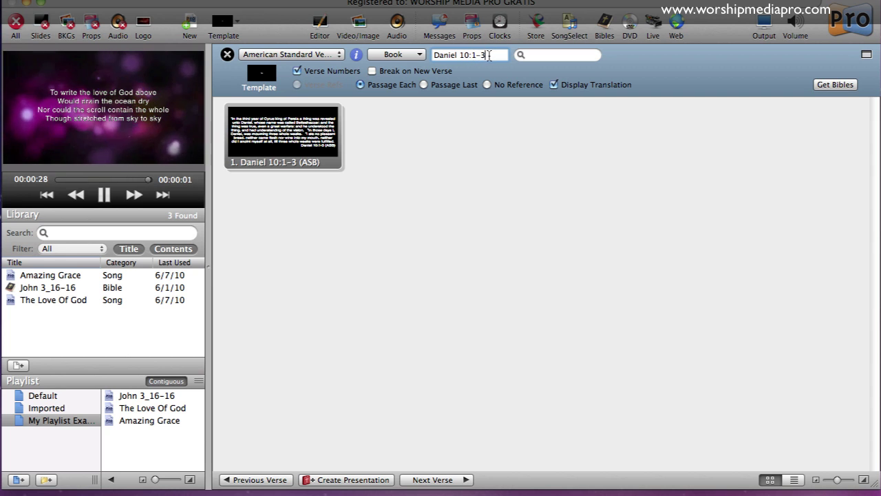
left_click_drag(488, 55, 481, 57)
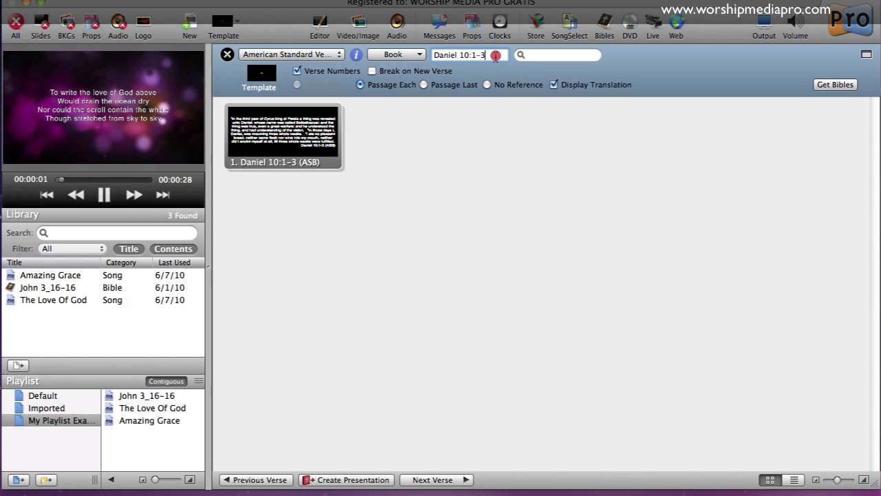
left_click(445, 152)
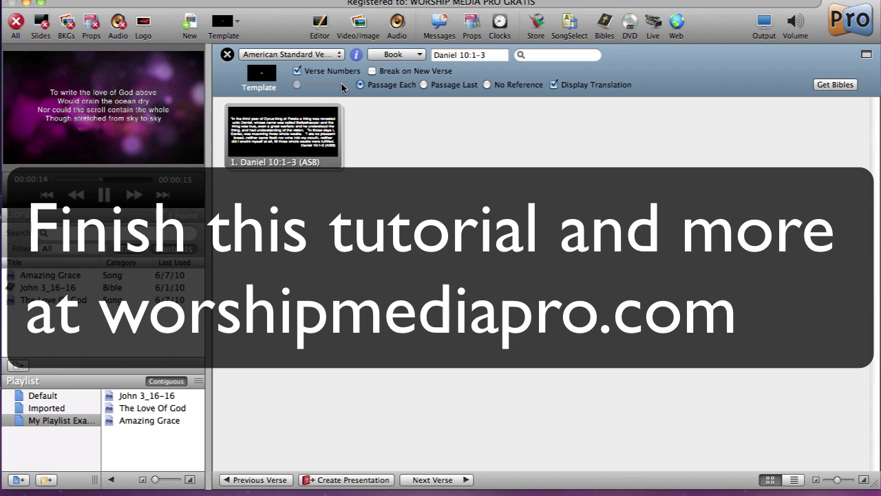
Try WMP Template 1 on the Daniel 10:1-3 passage.
left_click(262, 78)
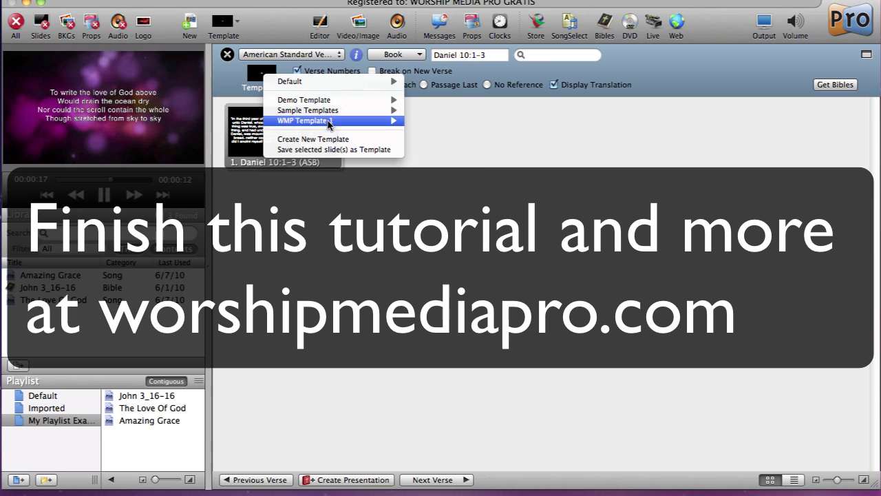
mouse_move(359, 122)
left_click(440, 133)
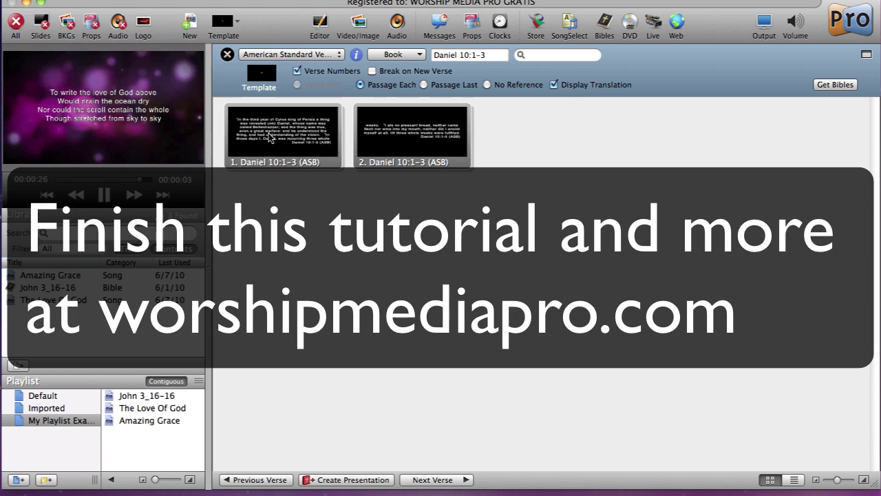
Revert the passage to the Default template and create the Daniel 10_1-3 presentation.
left_click(273, 76)
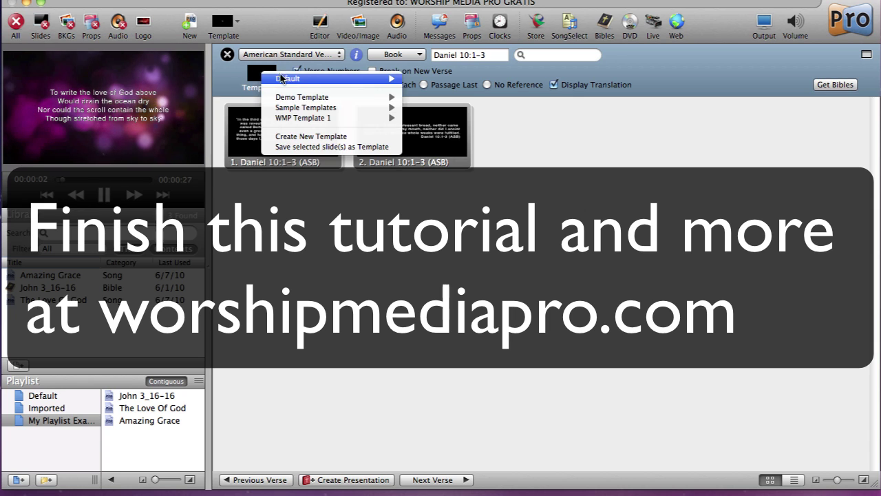
mouse_move(293, 78)
left_click(442, 84)
left_click(360, 84)
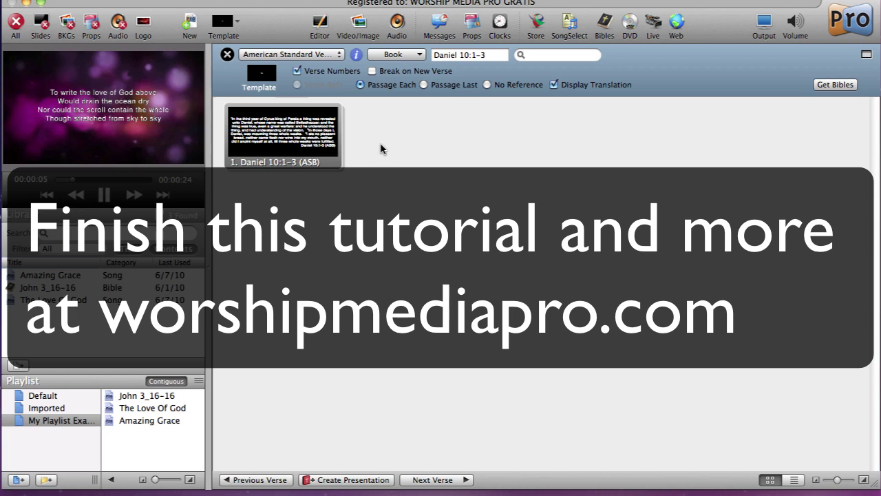
left_click(303, 137)
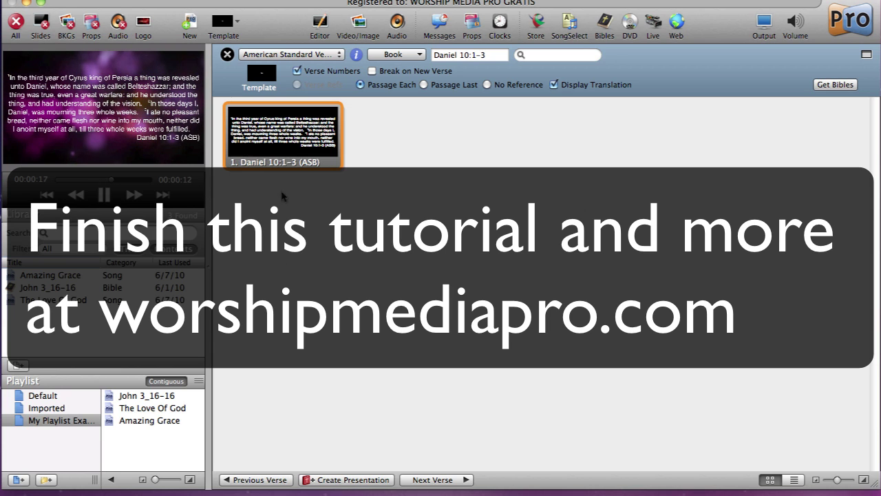
left_click(352, 480)
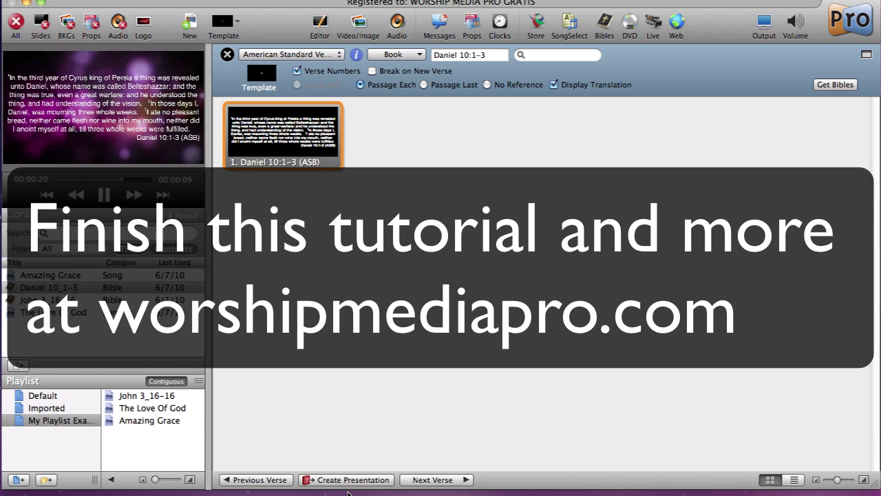